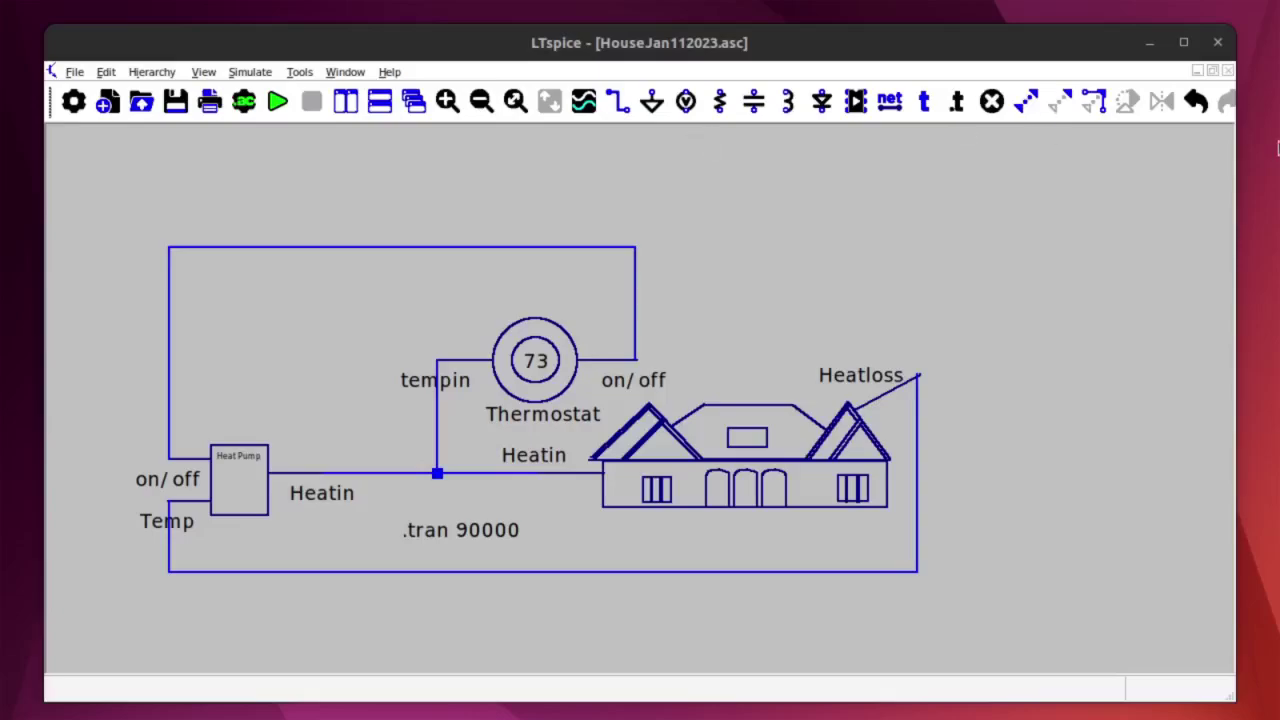
Step: Place the Outdoors block on the Heatloss wire end and open its subcircuit
{"action": "left_click", "coordinate": [857, 103]}
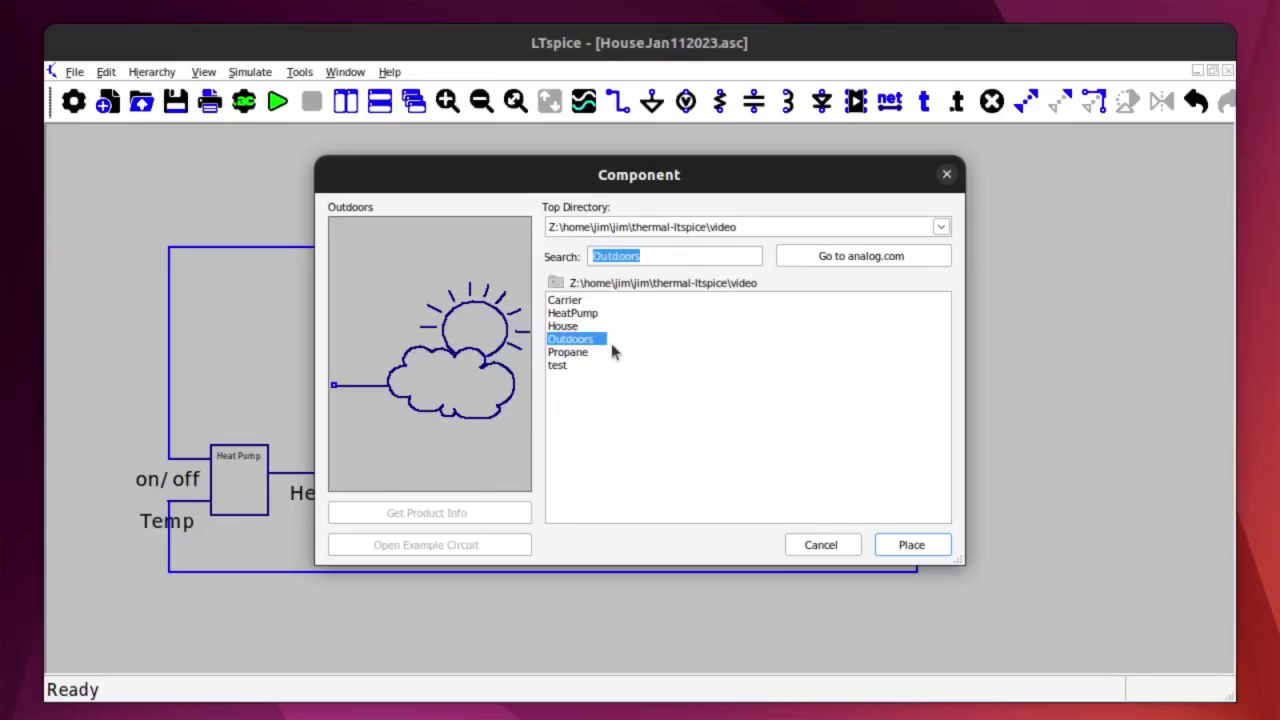
{"action": "left_click", "coordinate": [909, 544]}
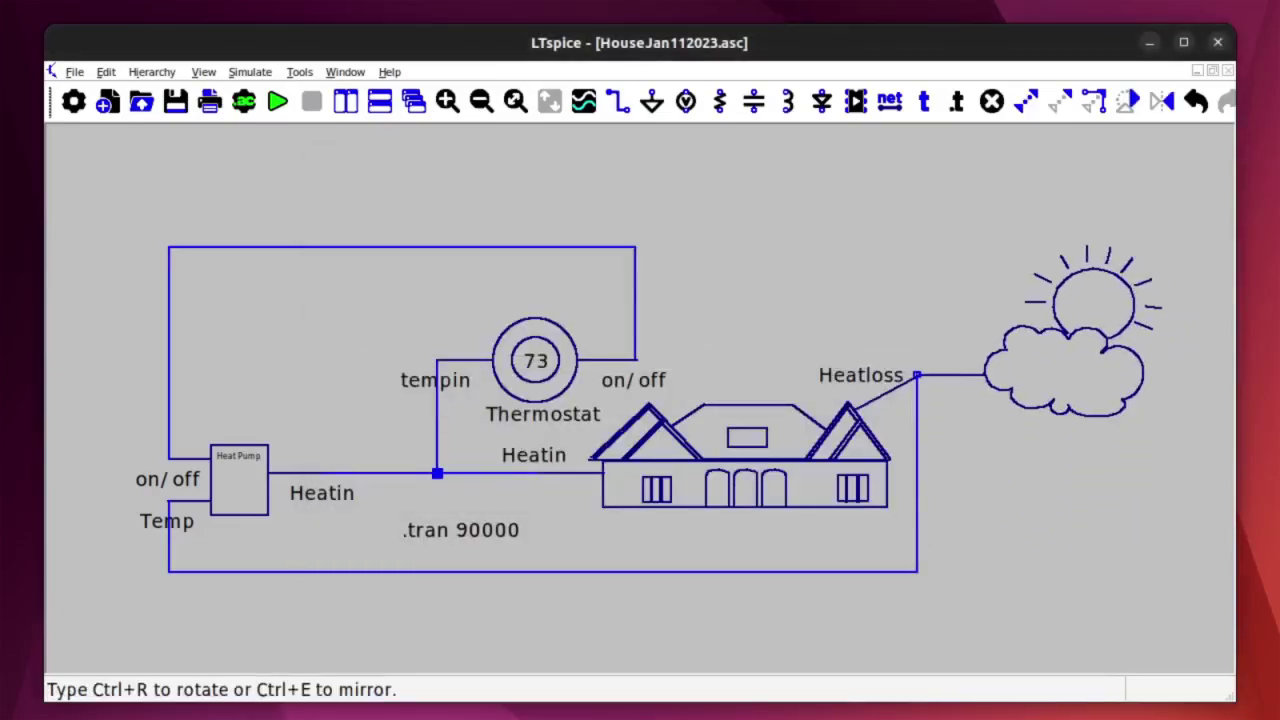
{"action": "left_click", "coordinate": [917, 375]}
{"action": "key", "text": "Escape"}
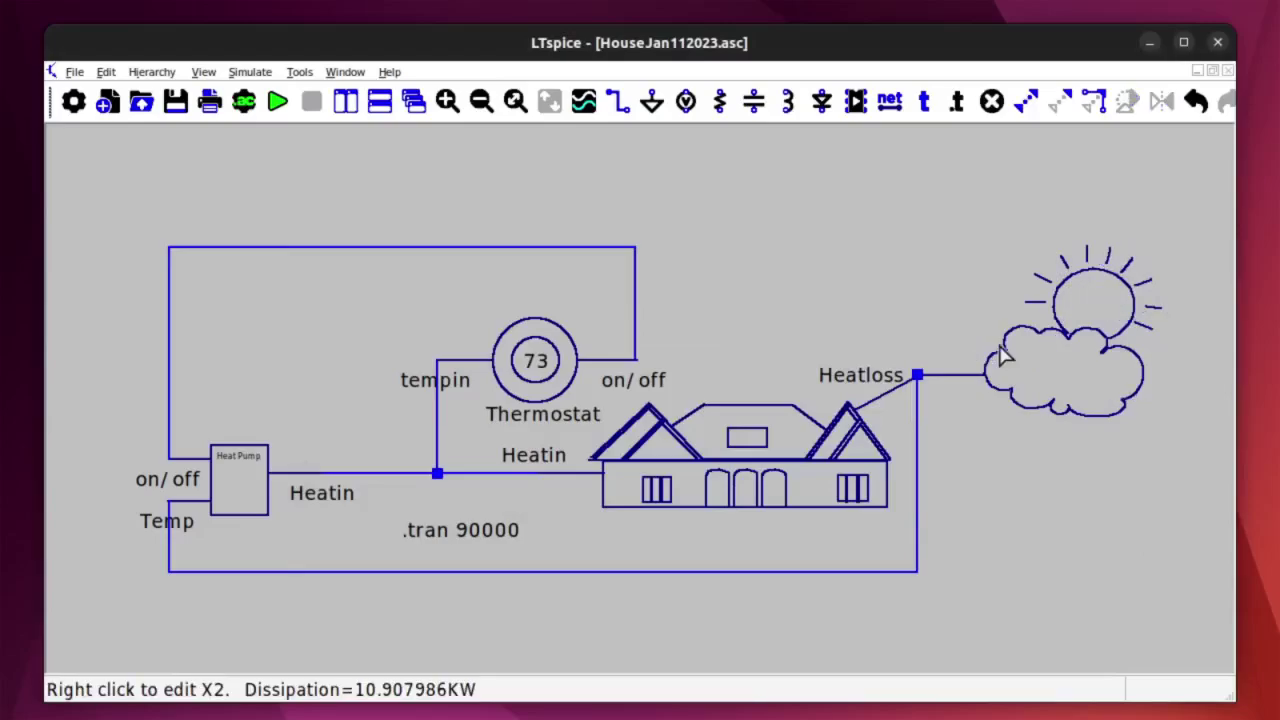
{"action": "right_click", "coordinate": [1086, 354]}
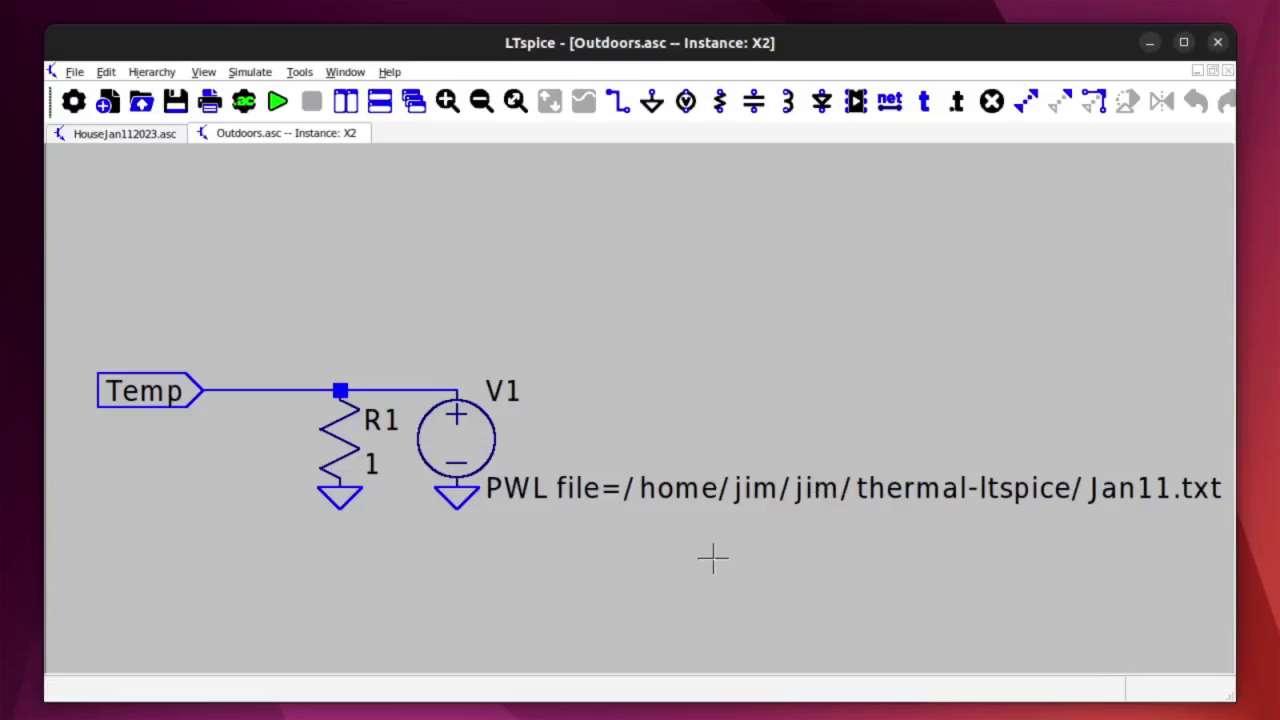
{"action": "left_click", "coordinate": [1228, 70]}
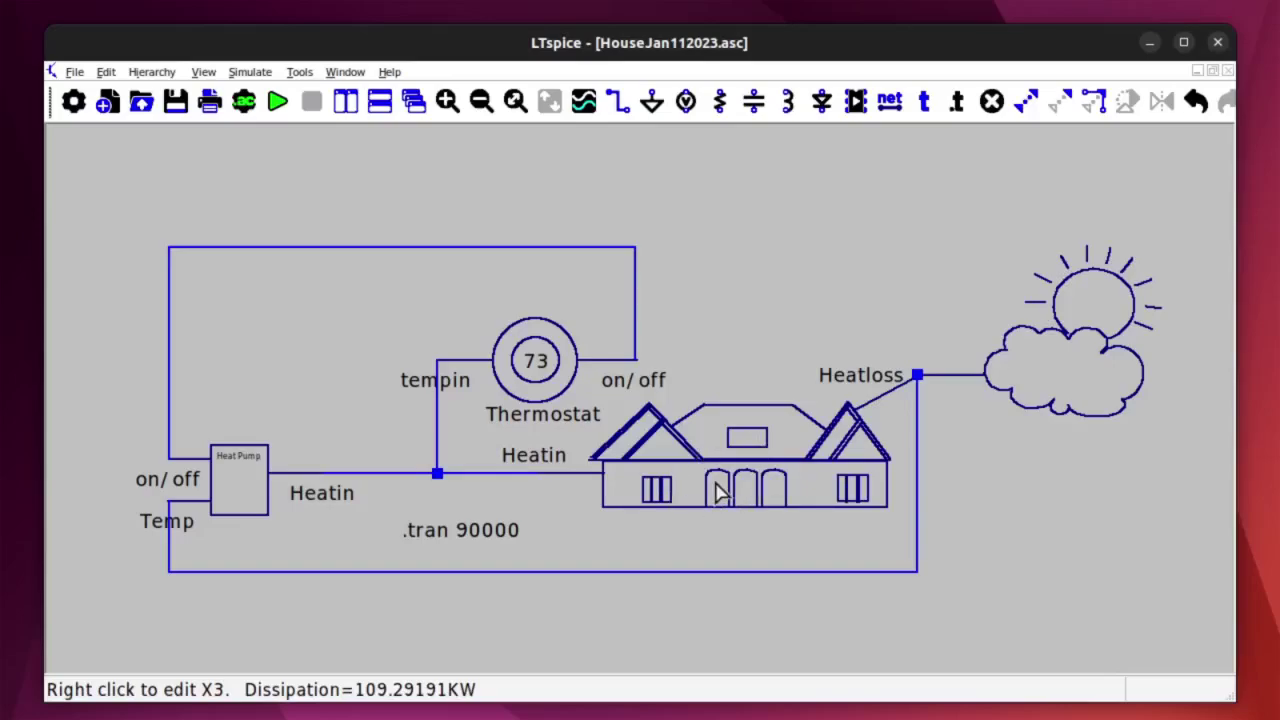
{"action": "left_click", "coordinate": [545, 370]}
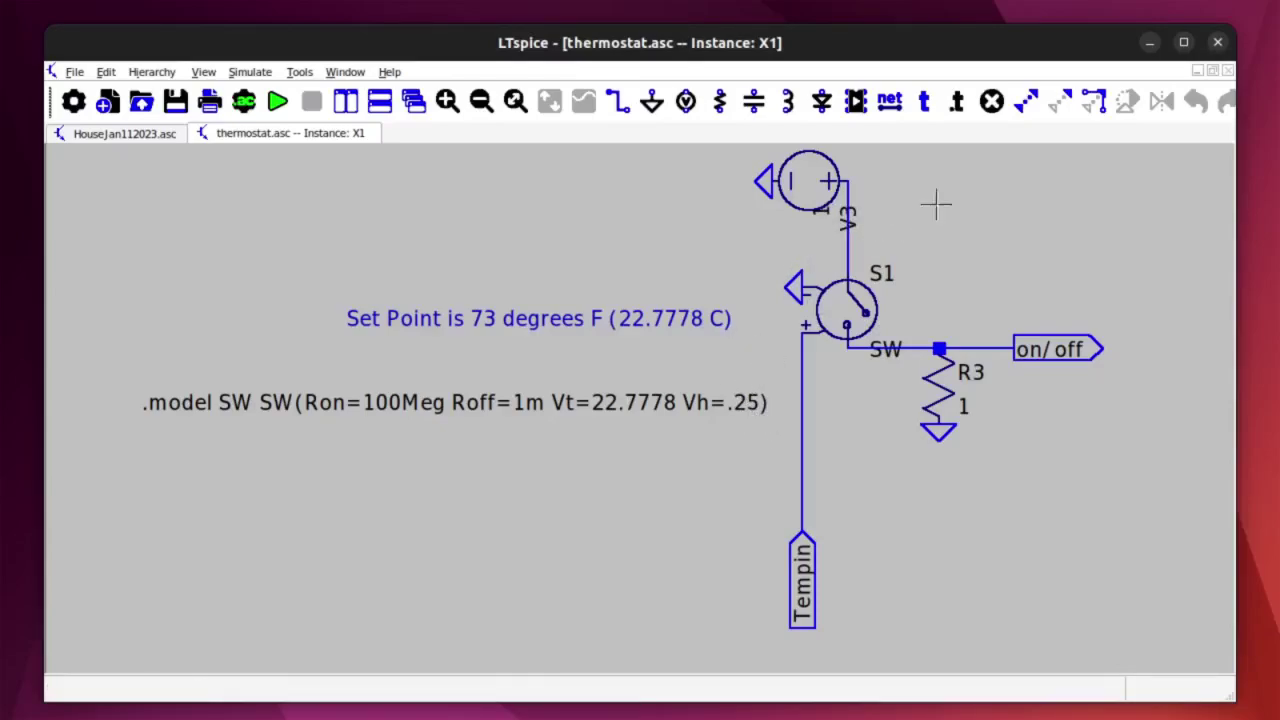
{"action": "left_click", "coordinate": [1228, 71]}
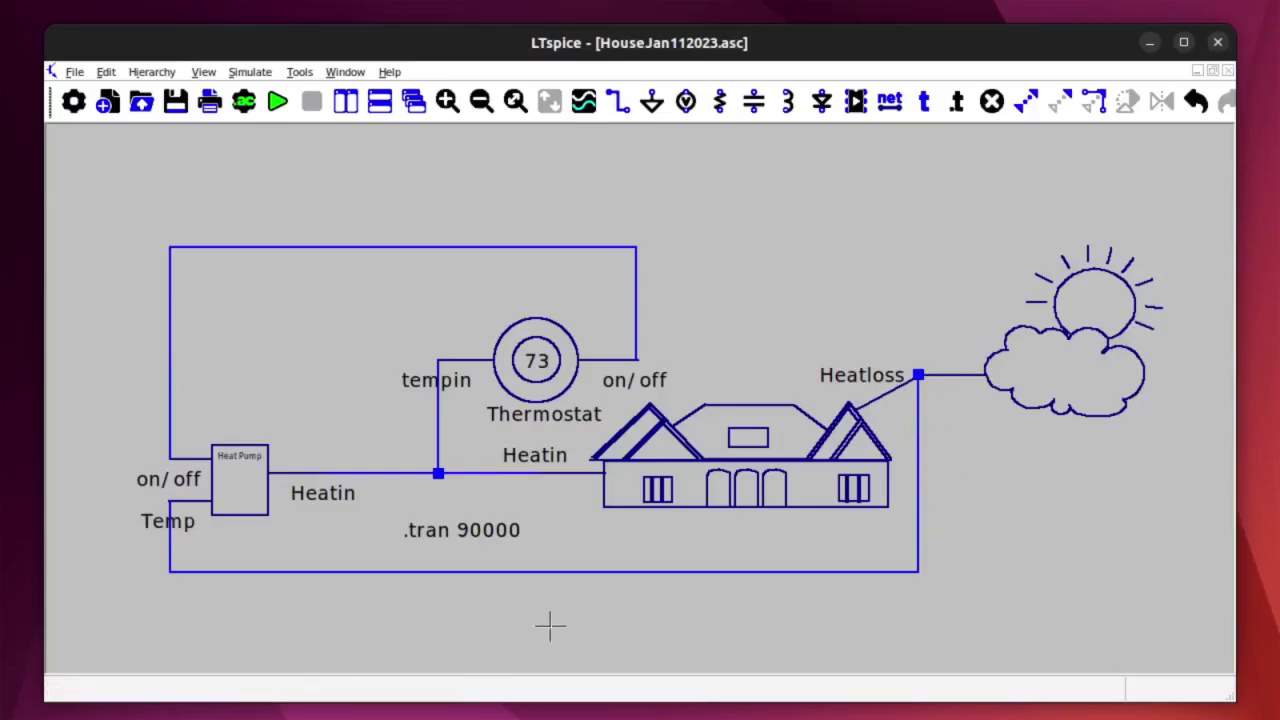
Step: Open the Heat Pump block X4's HeatPump.asc subcircuit showing its 2500, COP and Heatin sources
{"action": "right_click", "coordinate": [240, 490]}
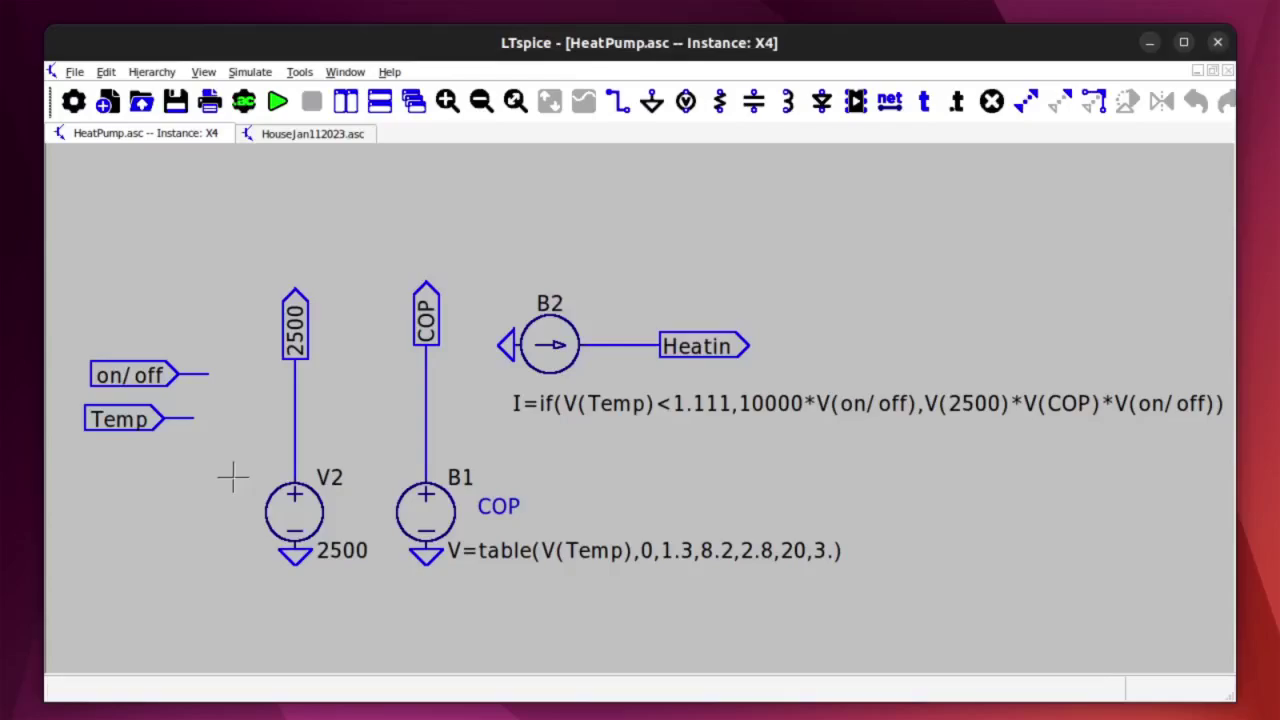
{"action": "mouse_move", "coordinate": [574, 362]}
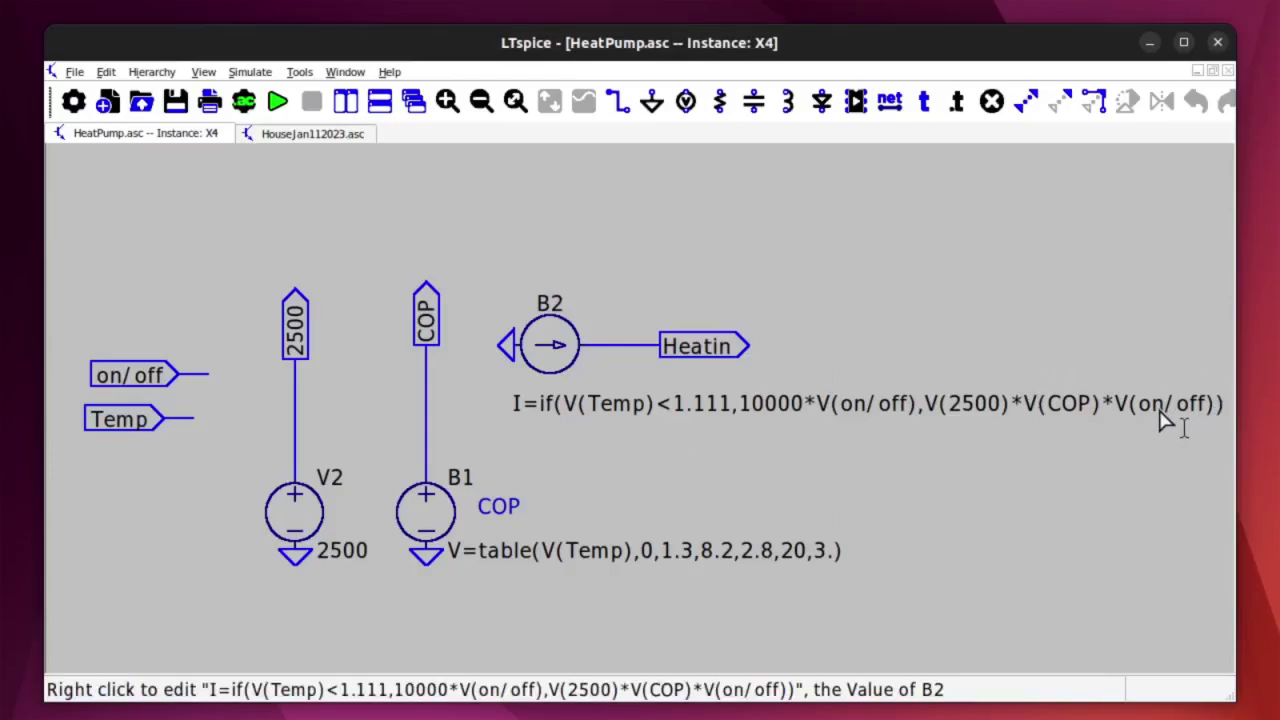
Step: Close the HeatPump view, run the transient simulation, and plot the Heatloss voltage V(n003)
{"action": "left_click", "coordinate": [1227, 72]}
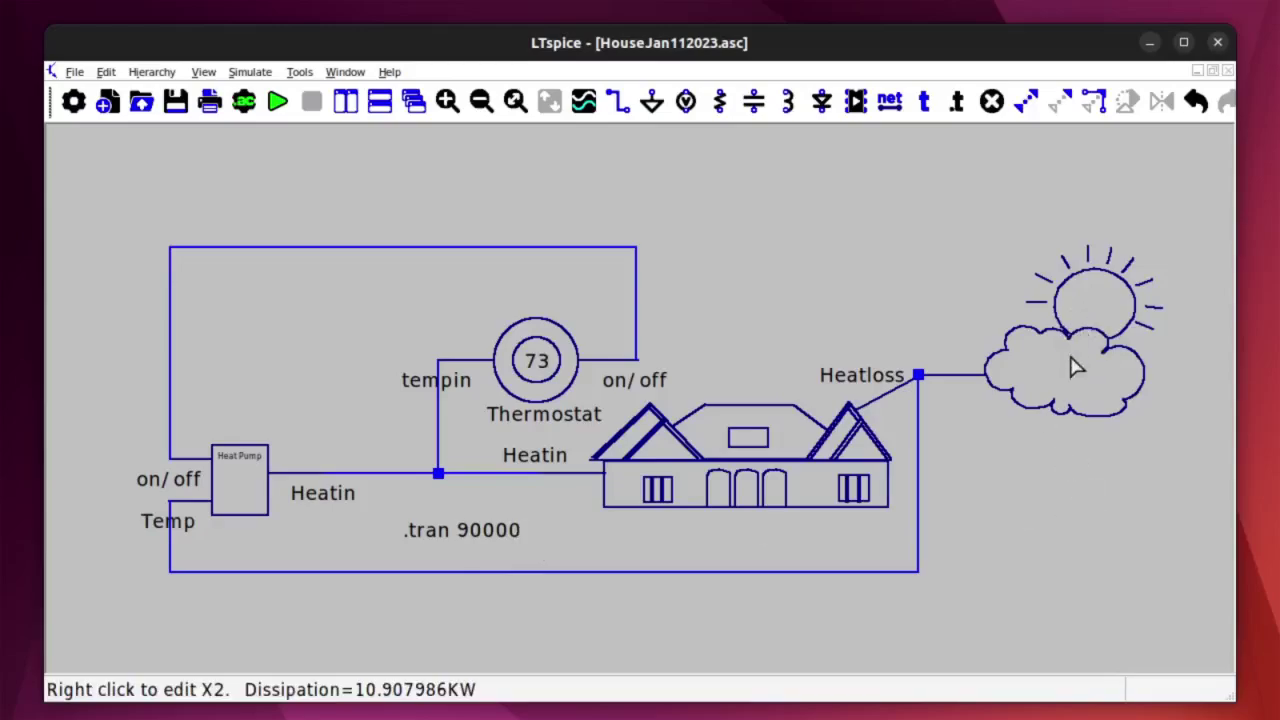
{"action": "left_click", "coordinate": [278, 102]}
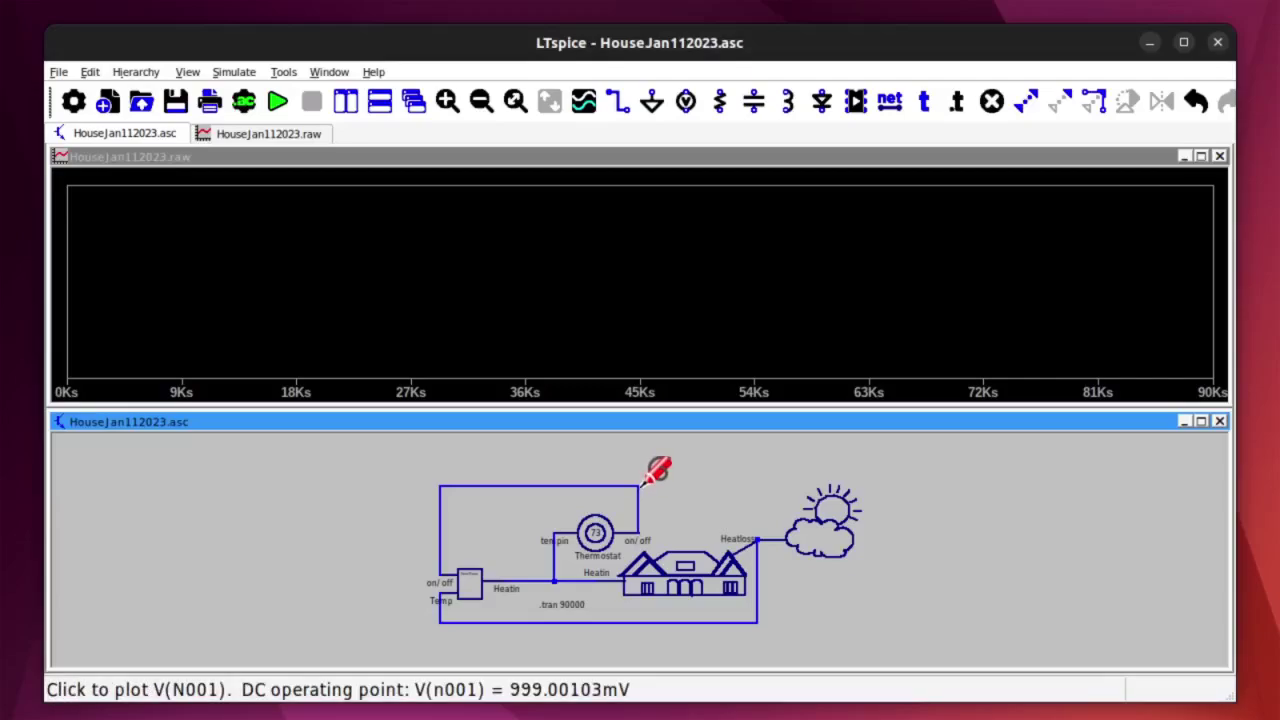
{"action": "left_click", "coordinate": [760, 542]}
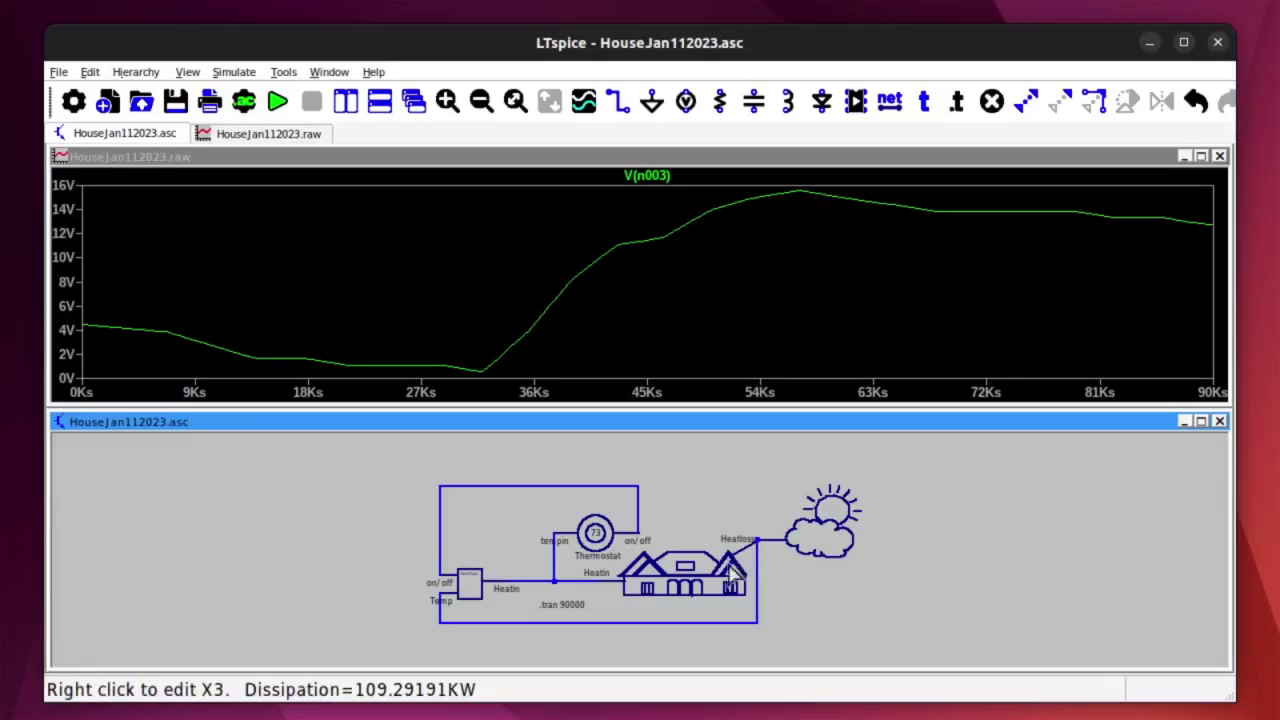
Step: Add the house's Heatin current Ix(x3:HEATIN) trace alongside V(n003)
{"action": "left_click", "coordinate": [598, 578]}
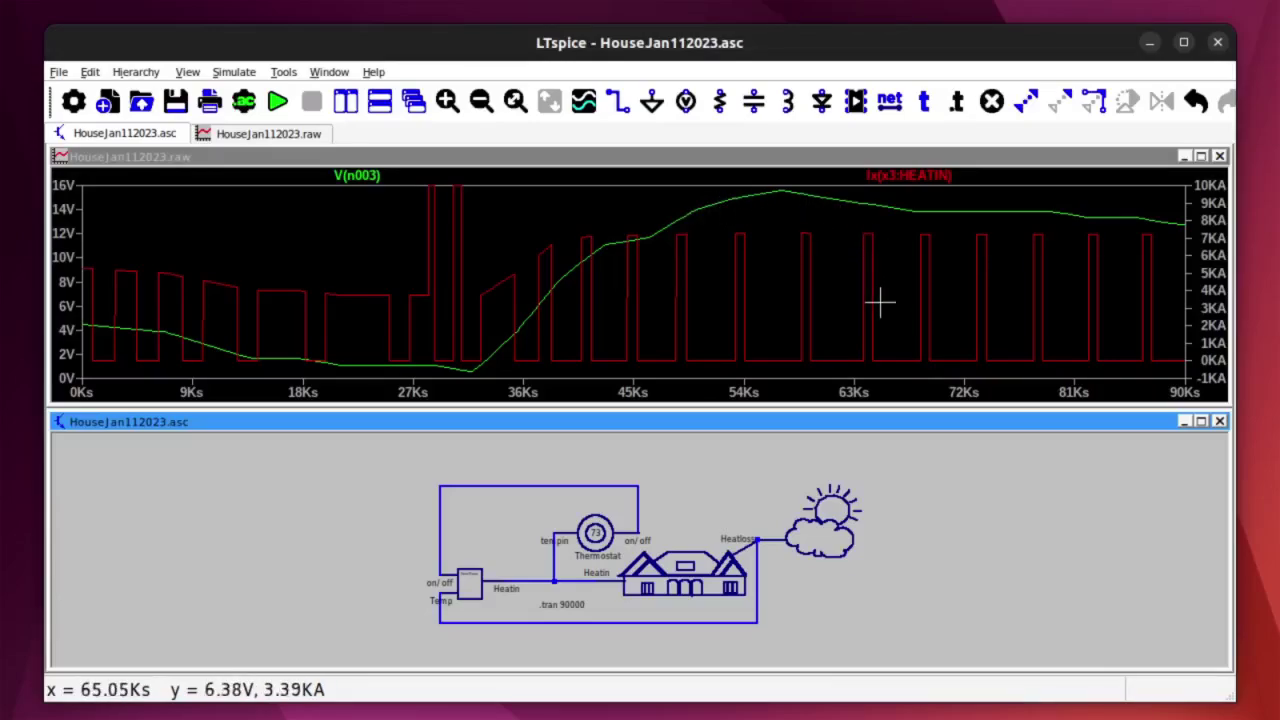
Step: Cancel an Export data as text attempt, then close the waveform plot window
{"action": "right_click", "coordinate": [649, 290]}
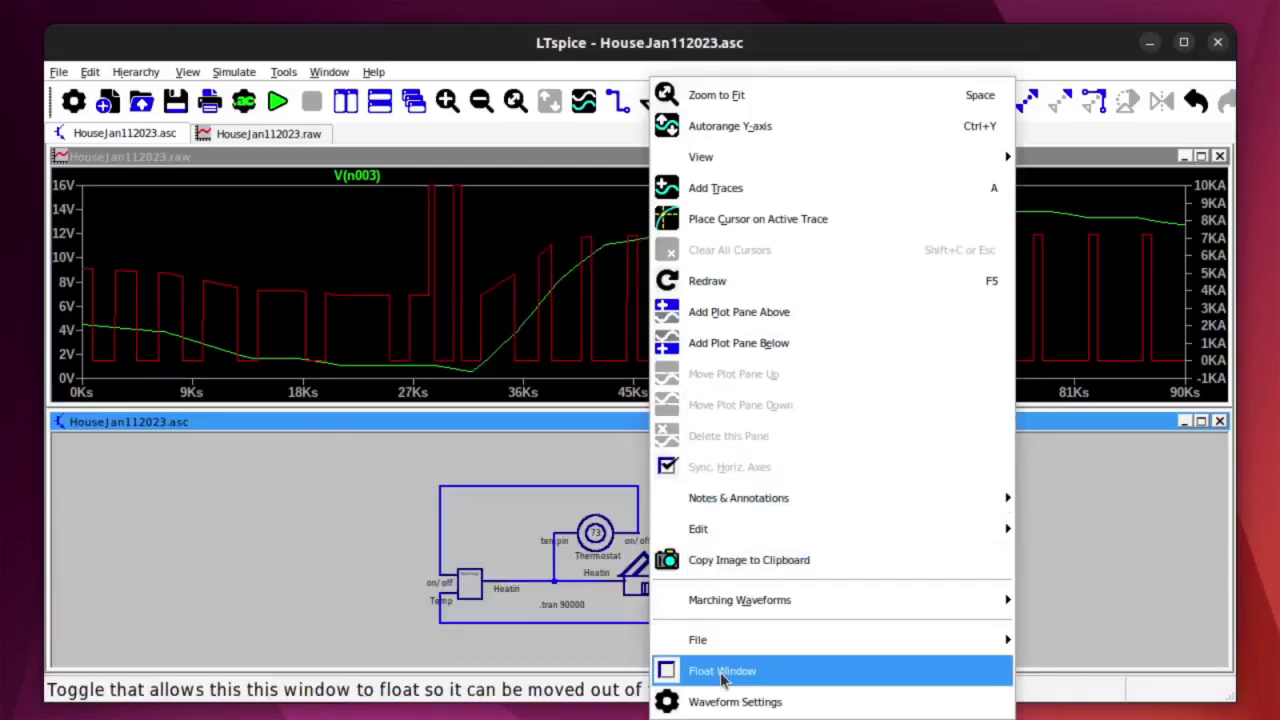
{"action": "mouse_move", "coordinate": [718, 647]}
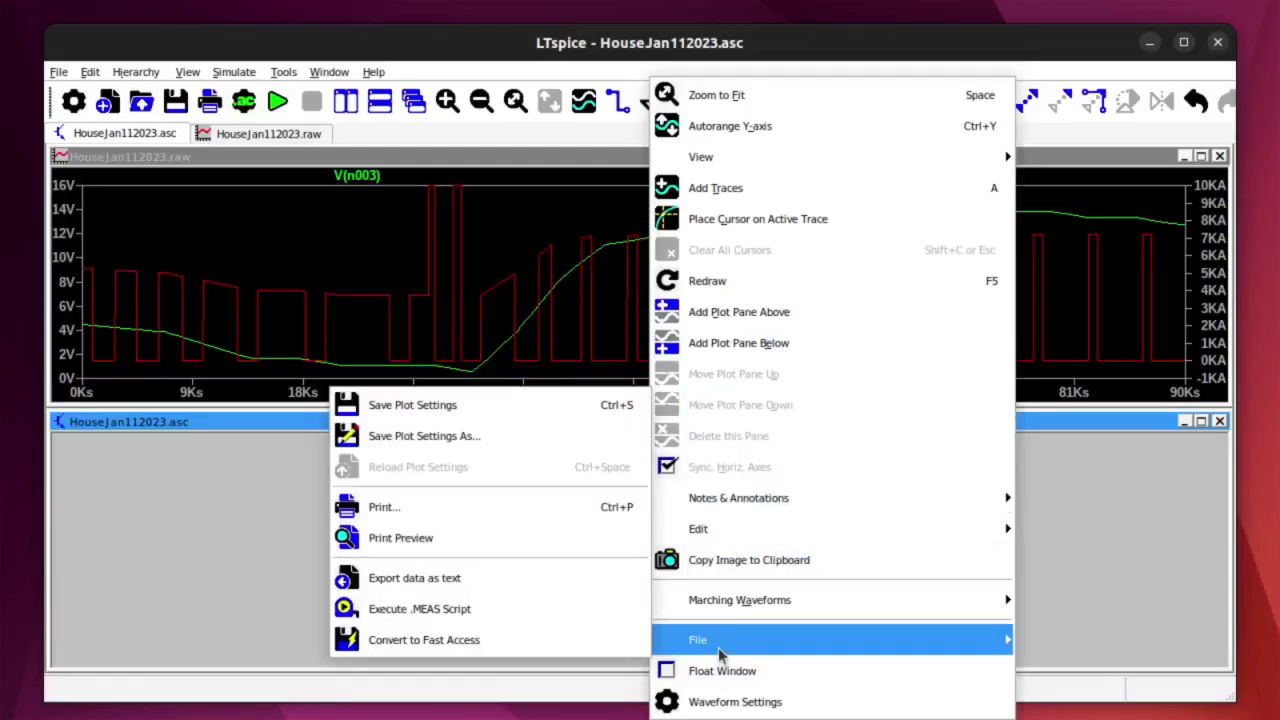
{"action": "left_click", "coordinate": [392, 578]}
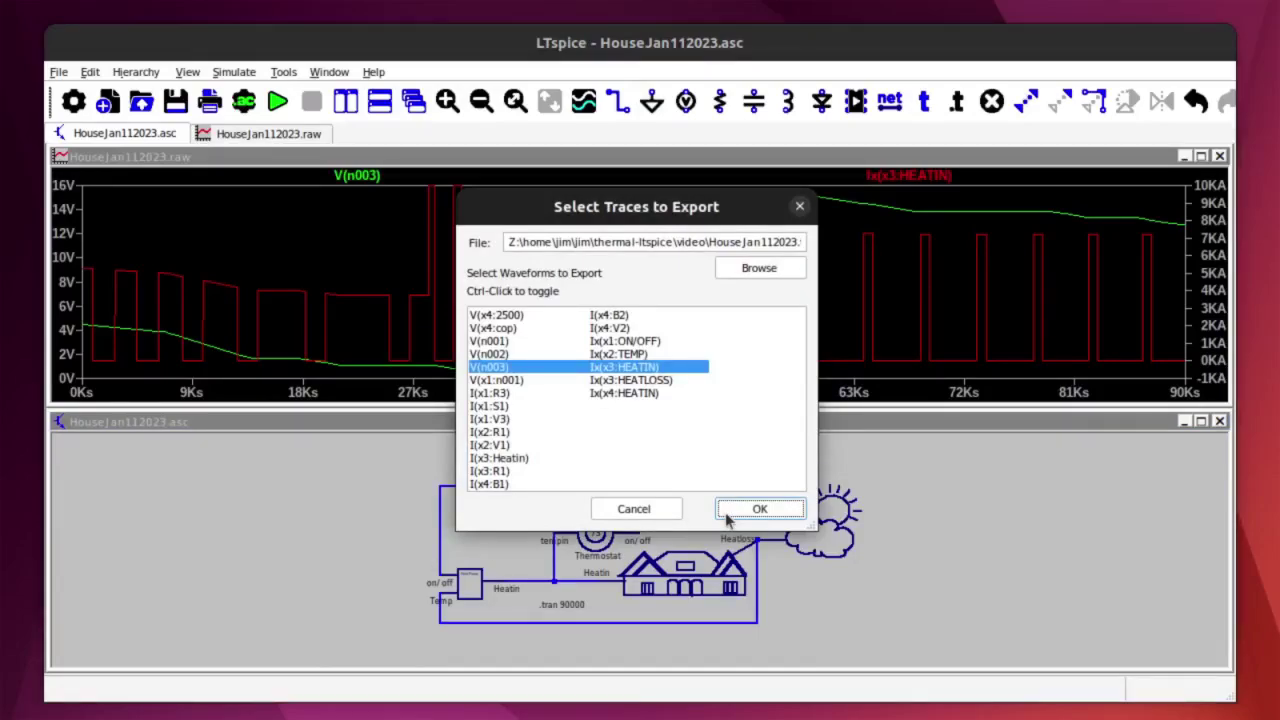
{"action": "left_click", "coordinate": [647, 508]}
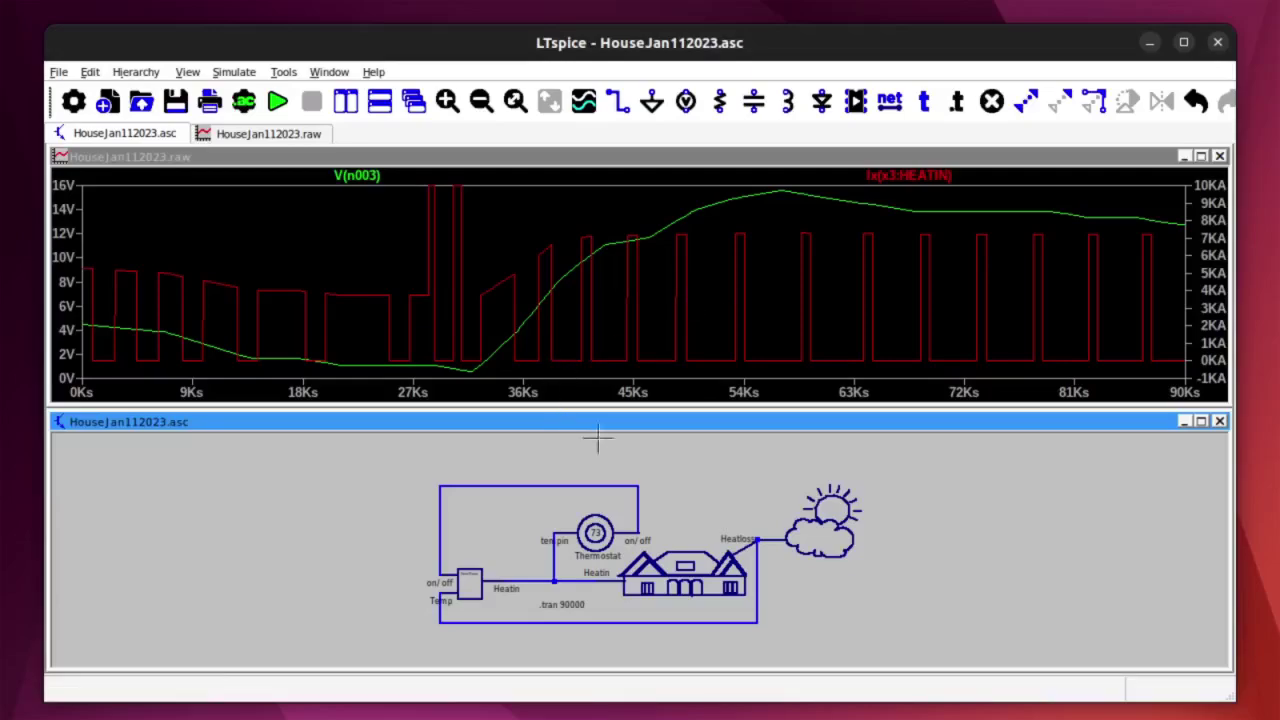
{"action": "left_click", "coordinate": [1219, 157]}
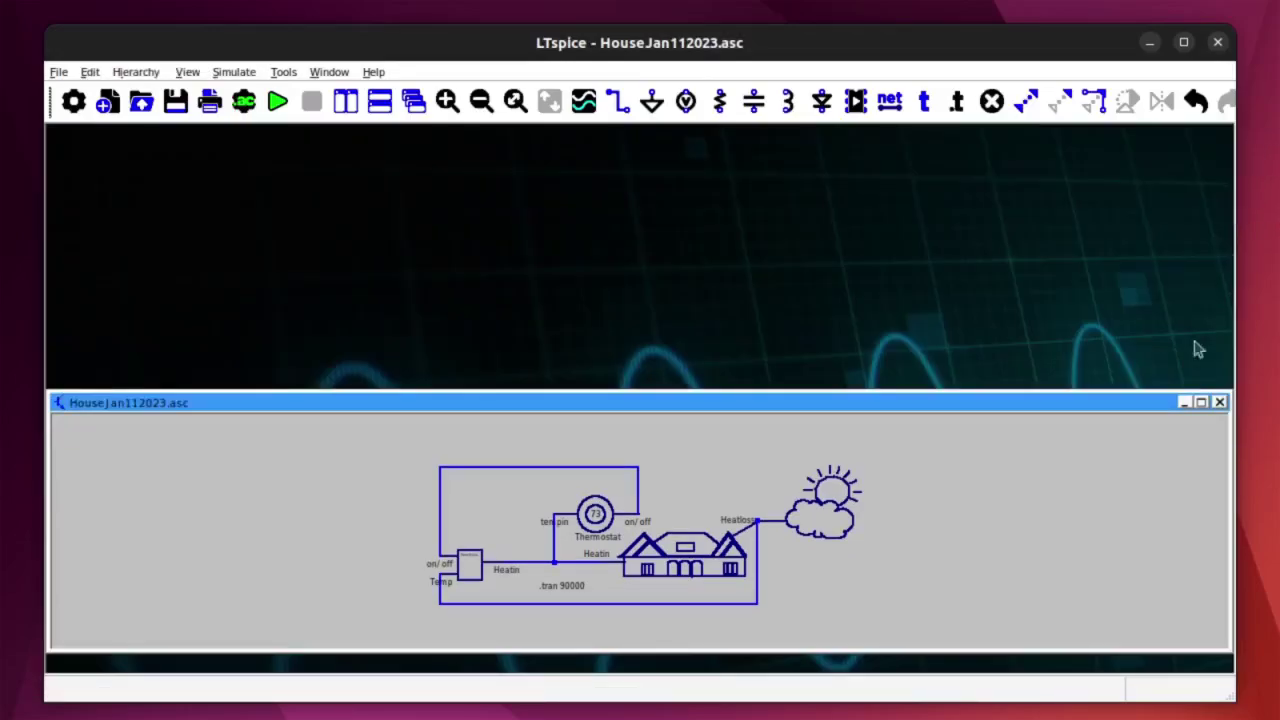
Step: Enlarge the schematic, then delete the Heat Pump block, its left wires, and the Heatin feed wire
{"action": "left_click", "coordinate": [1202, 402]}
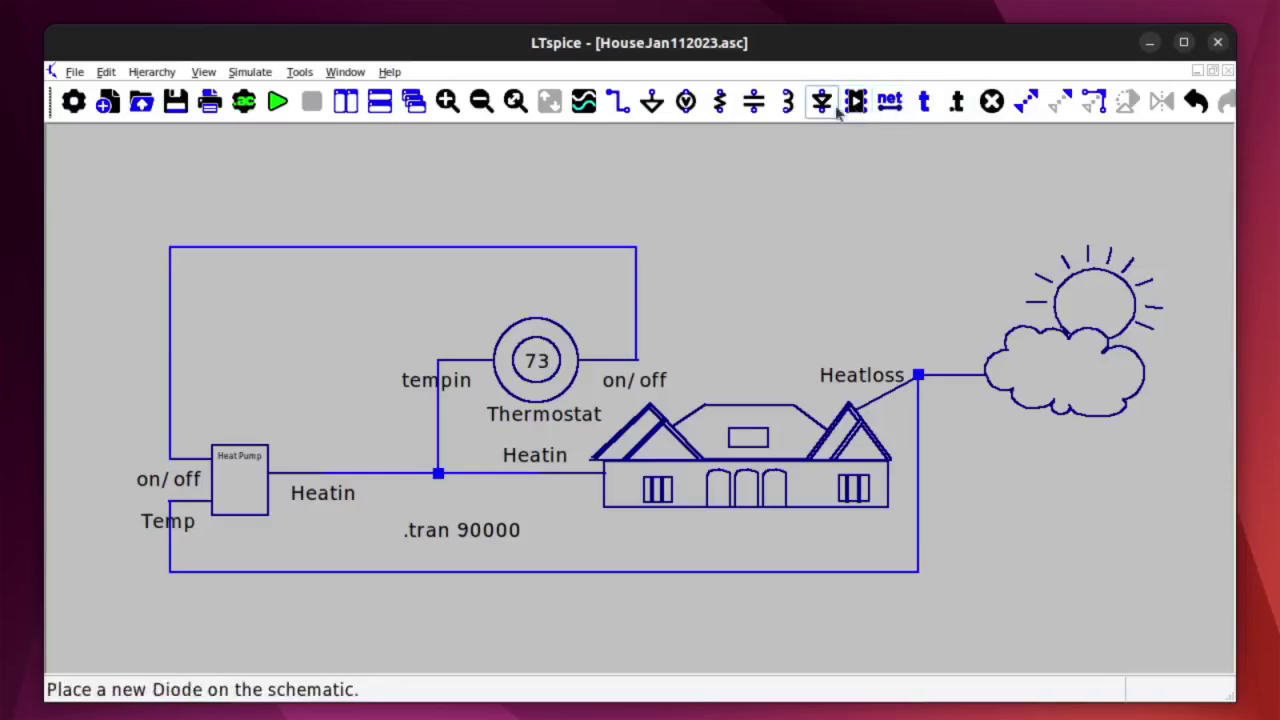
{"action": "left_click", "coordinate": [991, 101]}
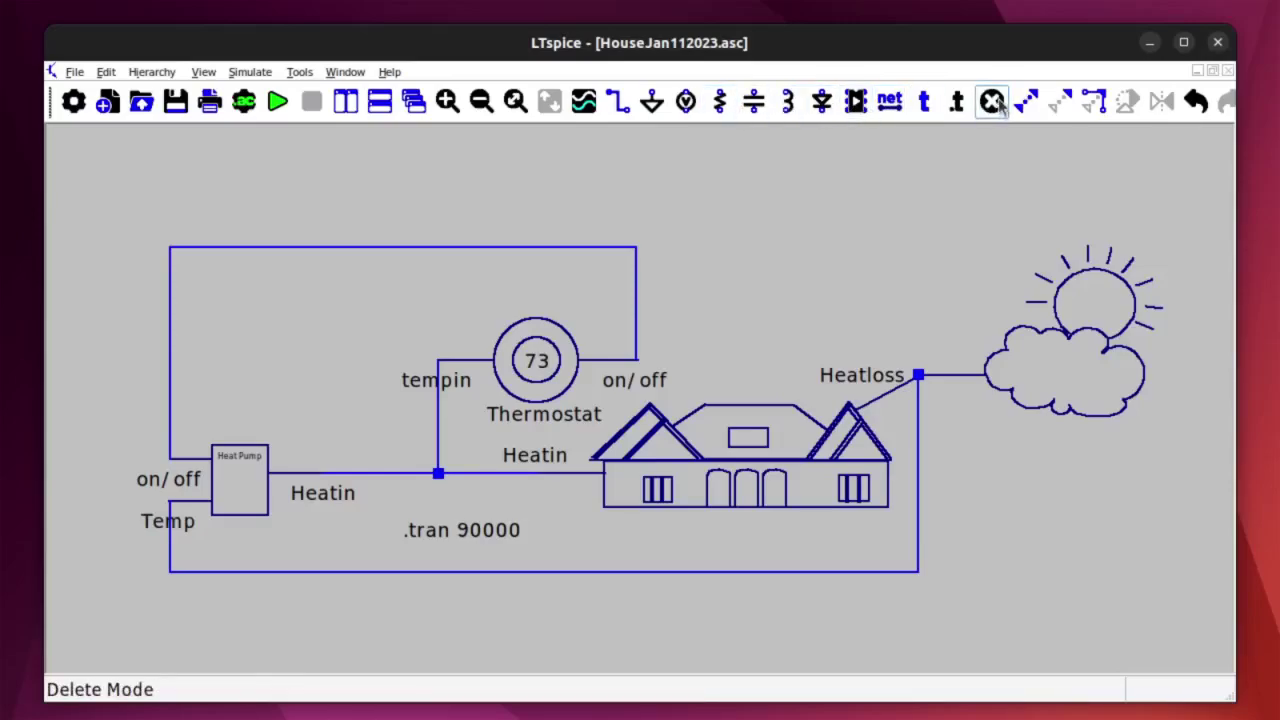
{"action": "left_click", "coordinate": [245, 450]}
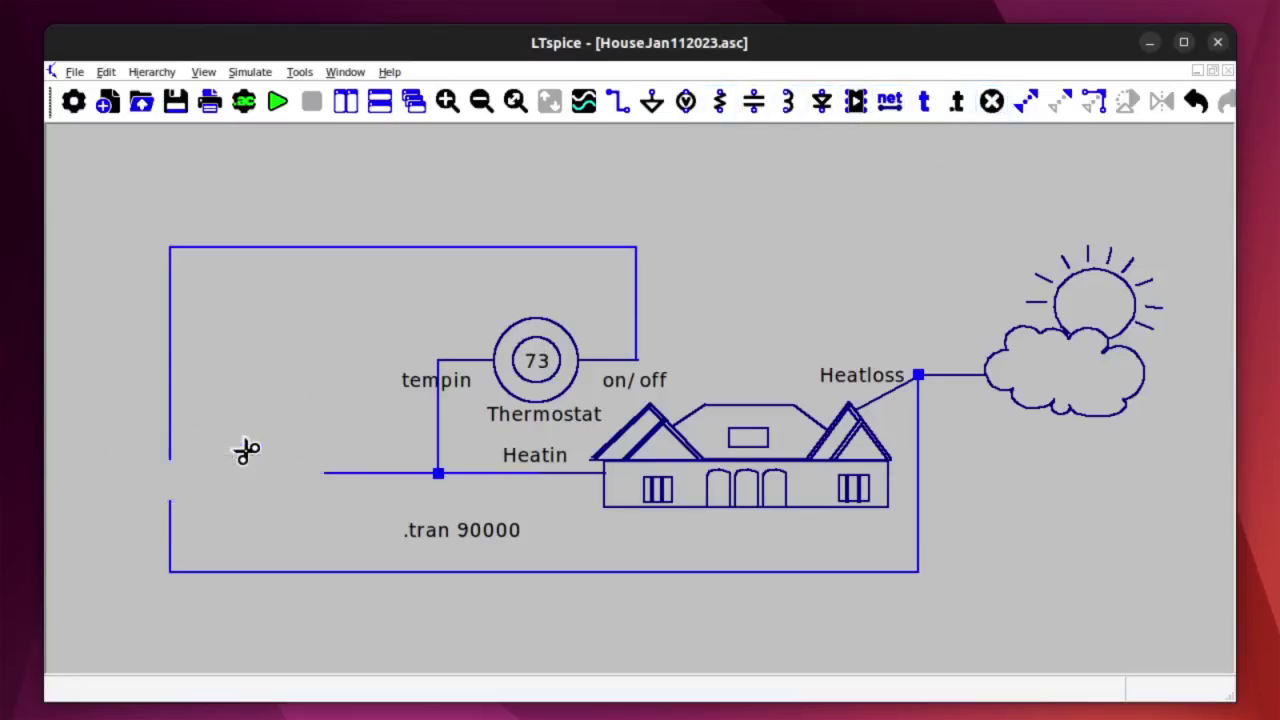
{"action": "left_click", "coordinate": [171, 420]}
{"action": "left_click", "coordinate": [172, 535]}
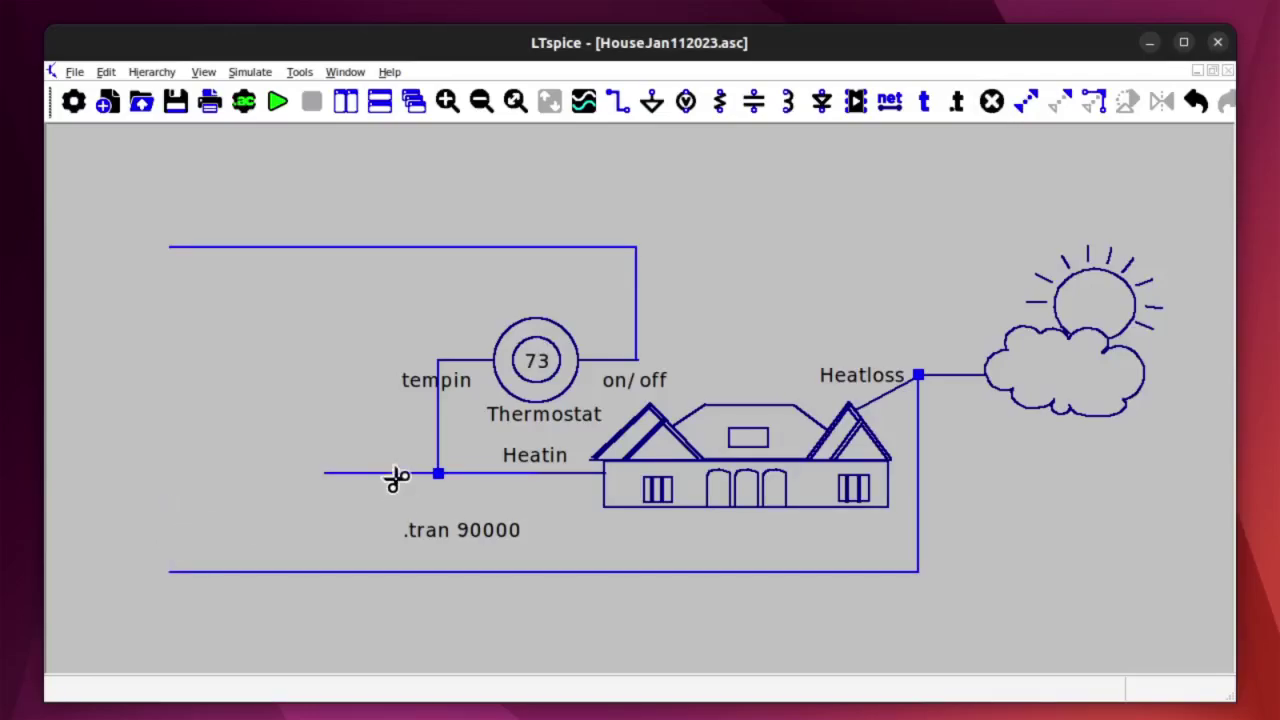
{"action": "left_click", "coordinate": [390, 472]}
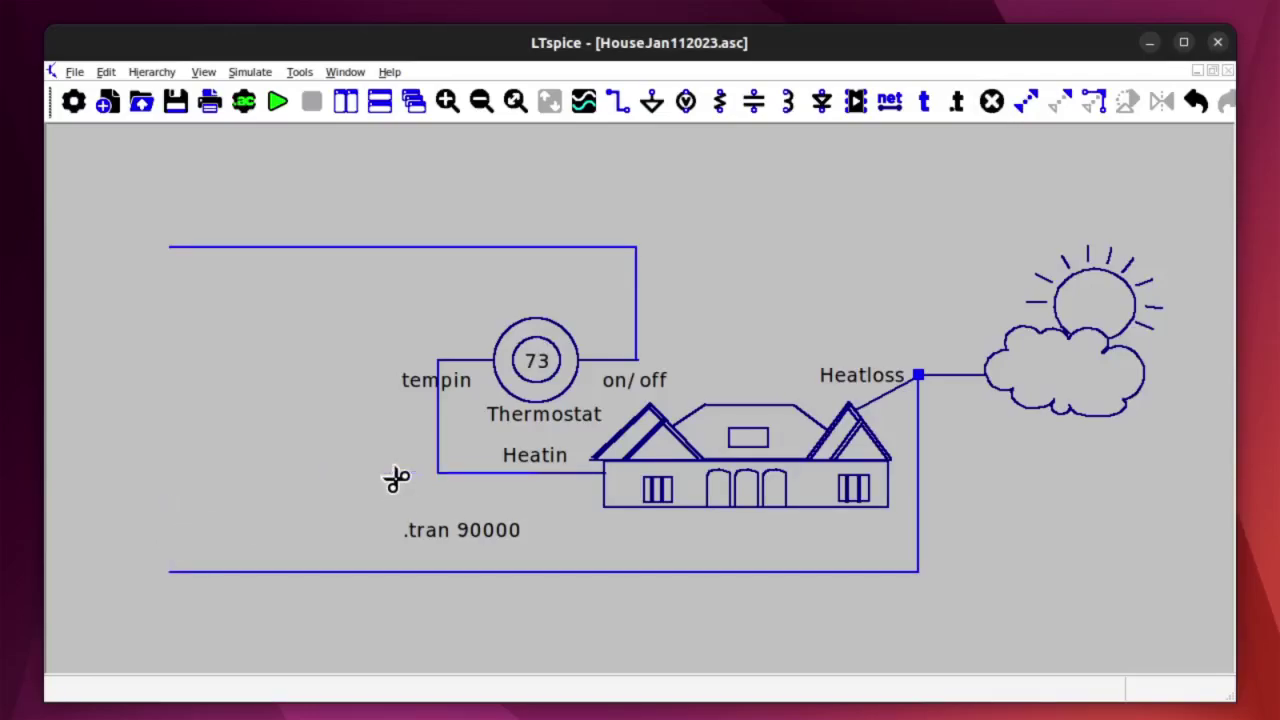
Step: Place the Carrier furnace block on the left side of the house schematic
{"action": "left_click", "coordinate": [856, 101]}
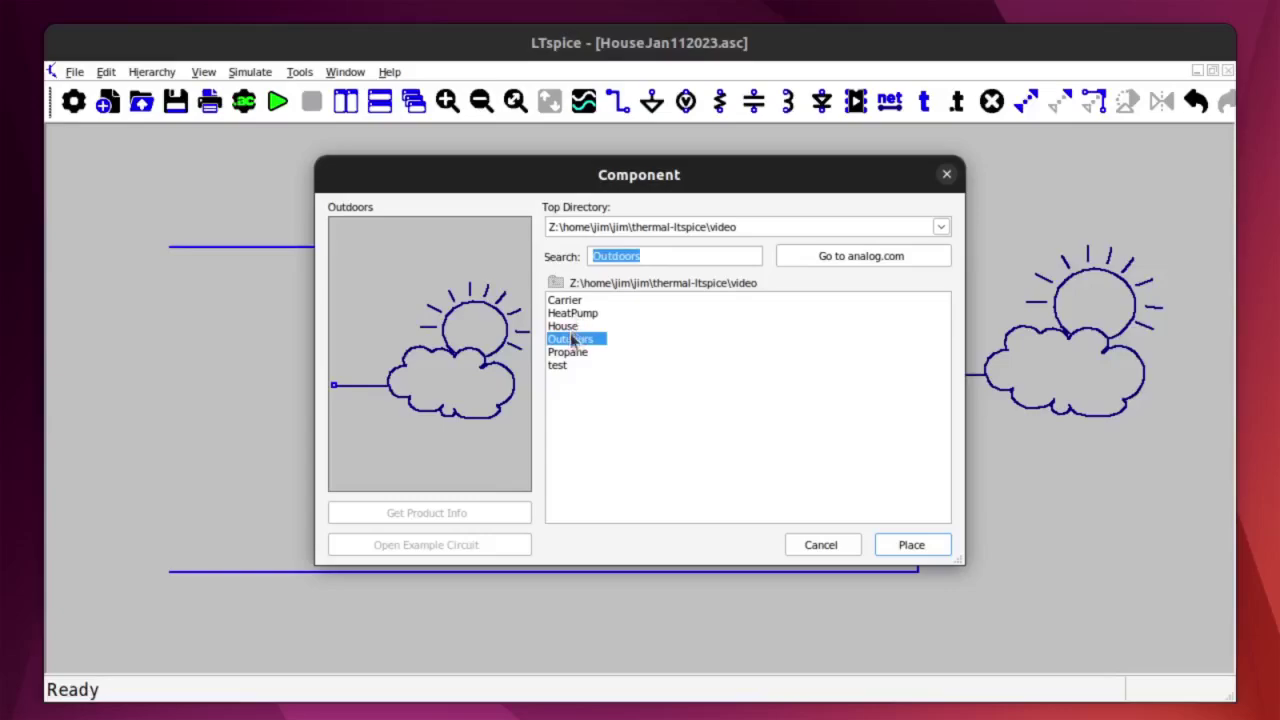
{"action": "double_click", "coordinate": [564, 300]}
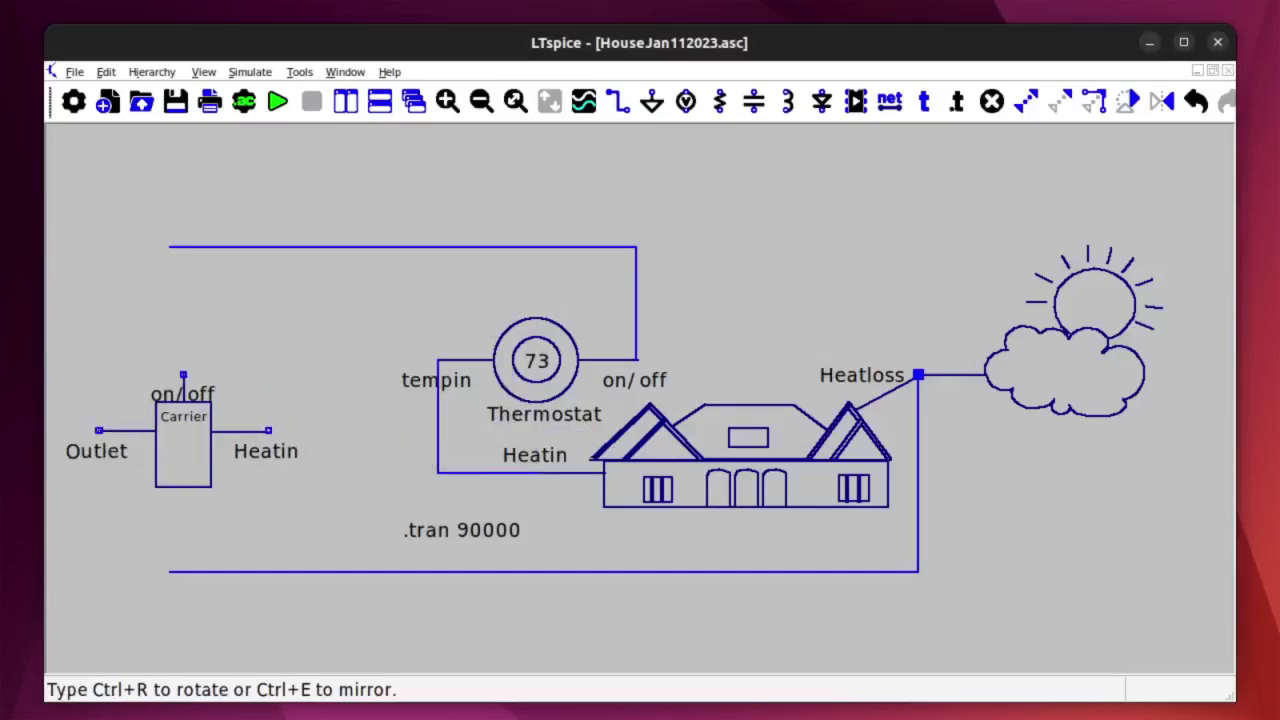
{"action": "left_click", "coordinate": [169, 416]}
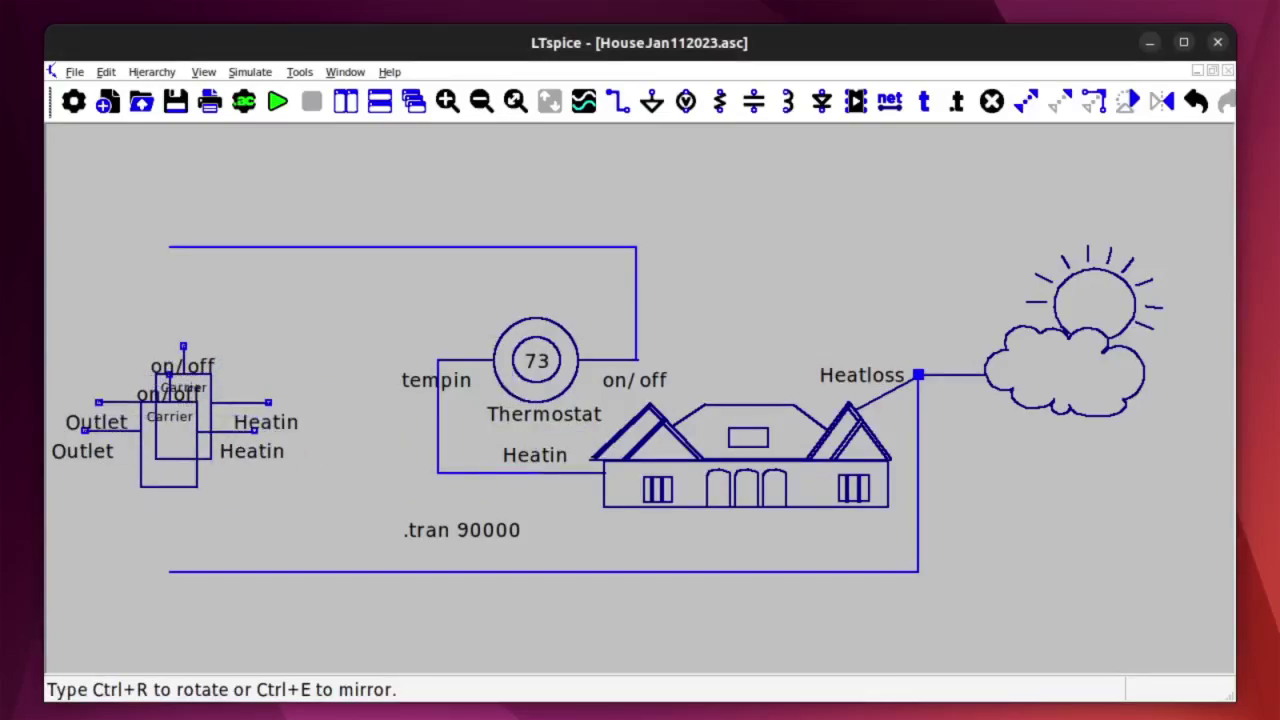
{"action": "key", "text": "Escape"}
Step: Place the Propane tank symbol to the left of the Carrier furnace
{"action": "scroll", "coordinate": [710, 275], "scroll_direction": "down", "scroll_amount": 2}
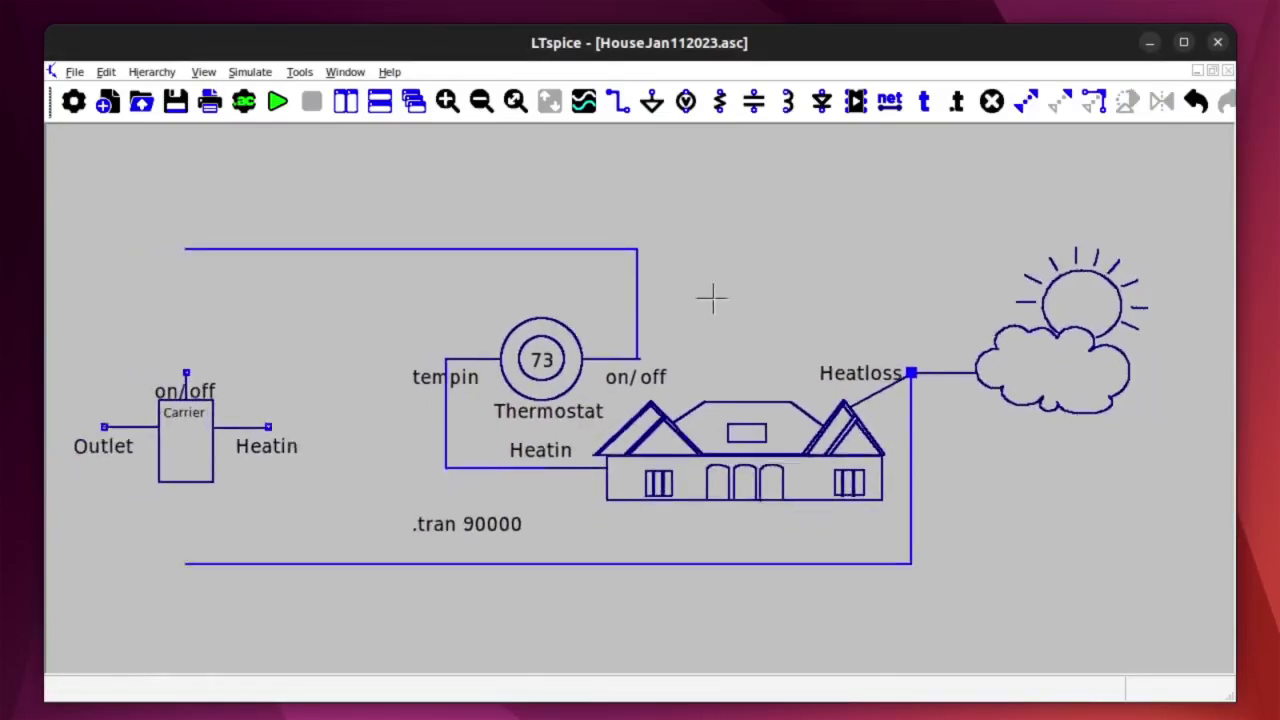
{"action": "left_click", "coordinate": [855, 101]}
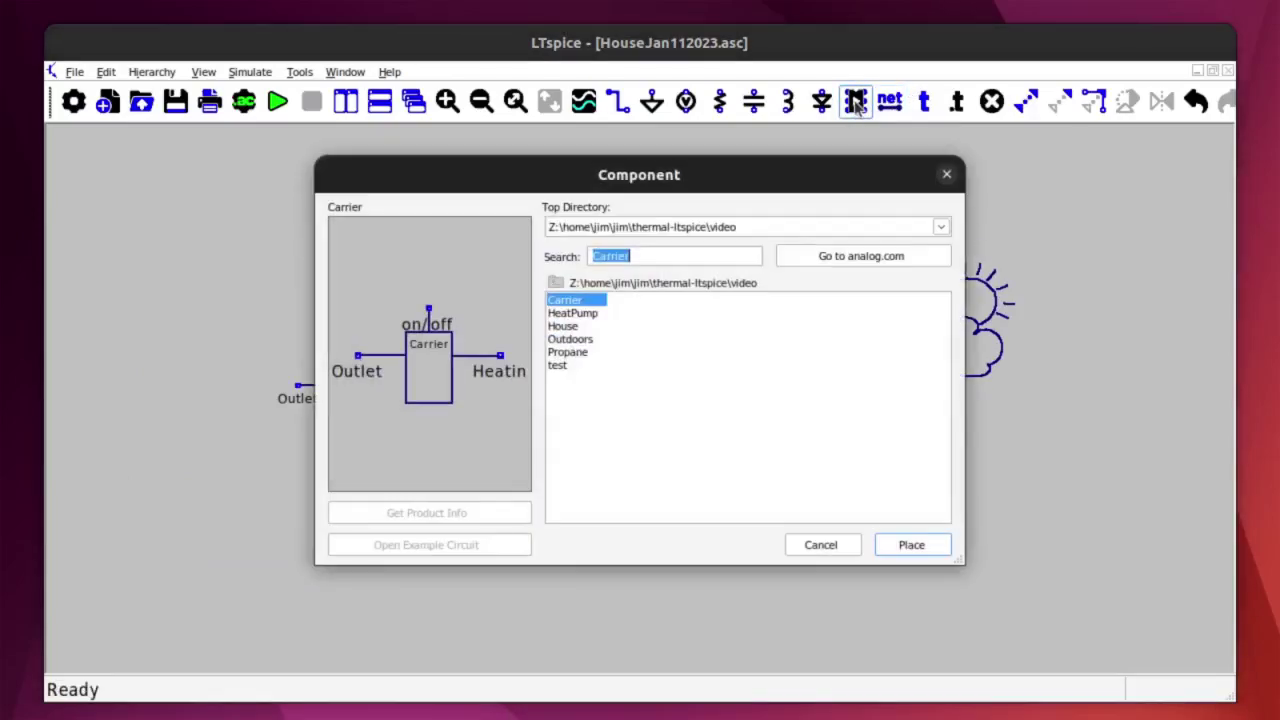
{"action": "left_click", "coordinate": [569, 352]}
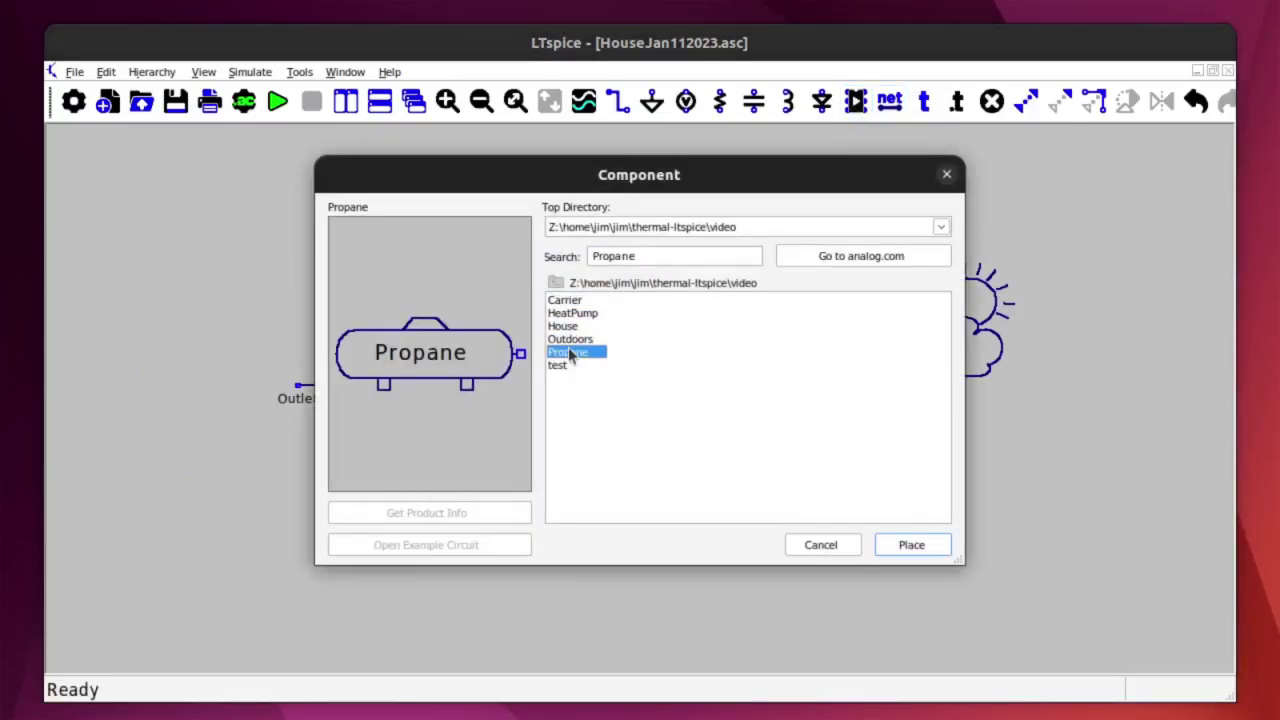
{"action": "left_click", "coordinate": [890, 545]}
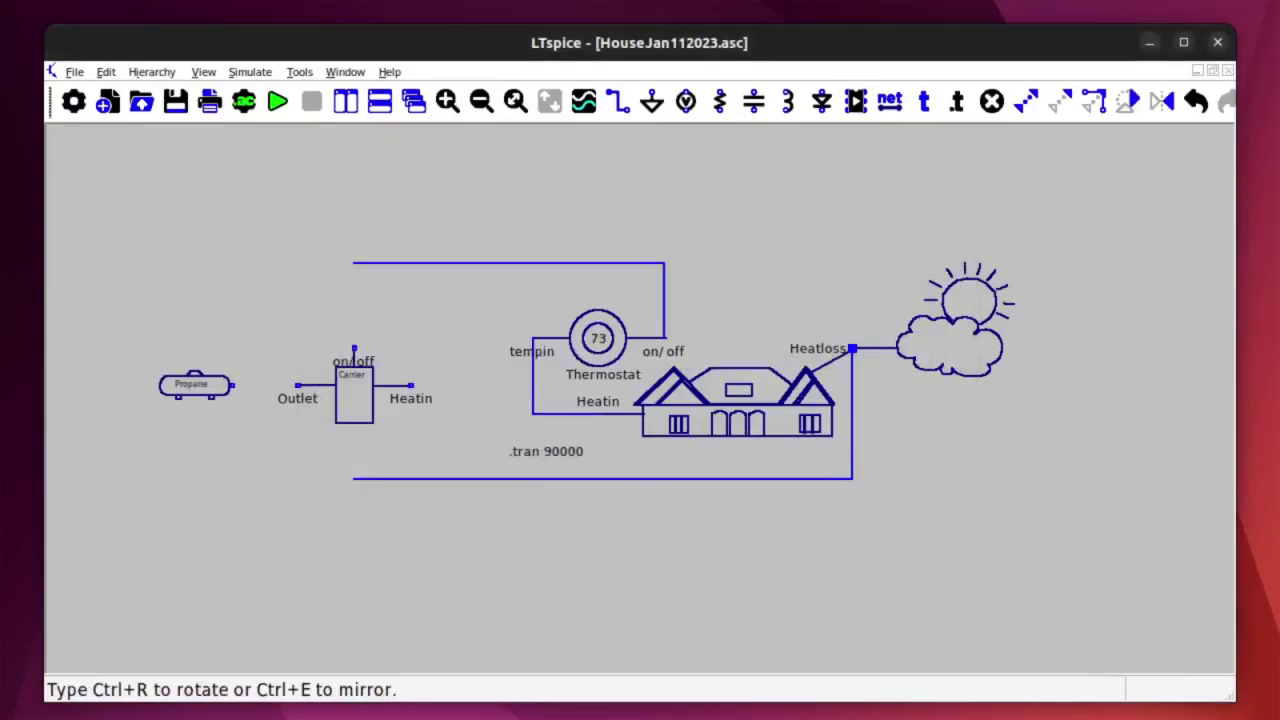
{"action": "left_click", "coordinate": [195, 385]}
{"action": "key", "text": "Escape"}
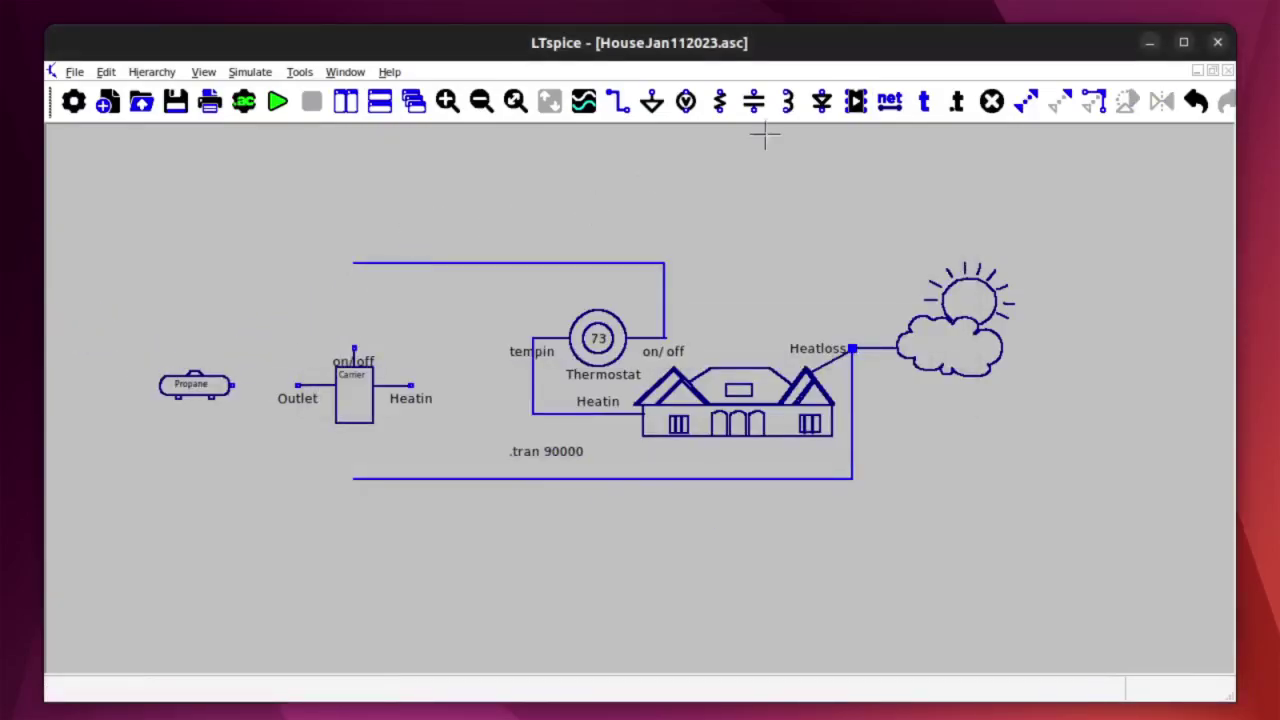
Step: Wire furnace Heatin to the heat line, on/off to the thermostat wire, Outlet to Propane
{"action": "left_click", "coordinate": [618, 101]}
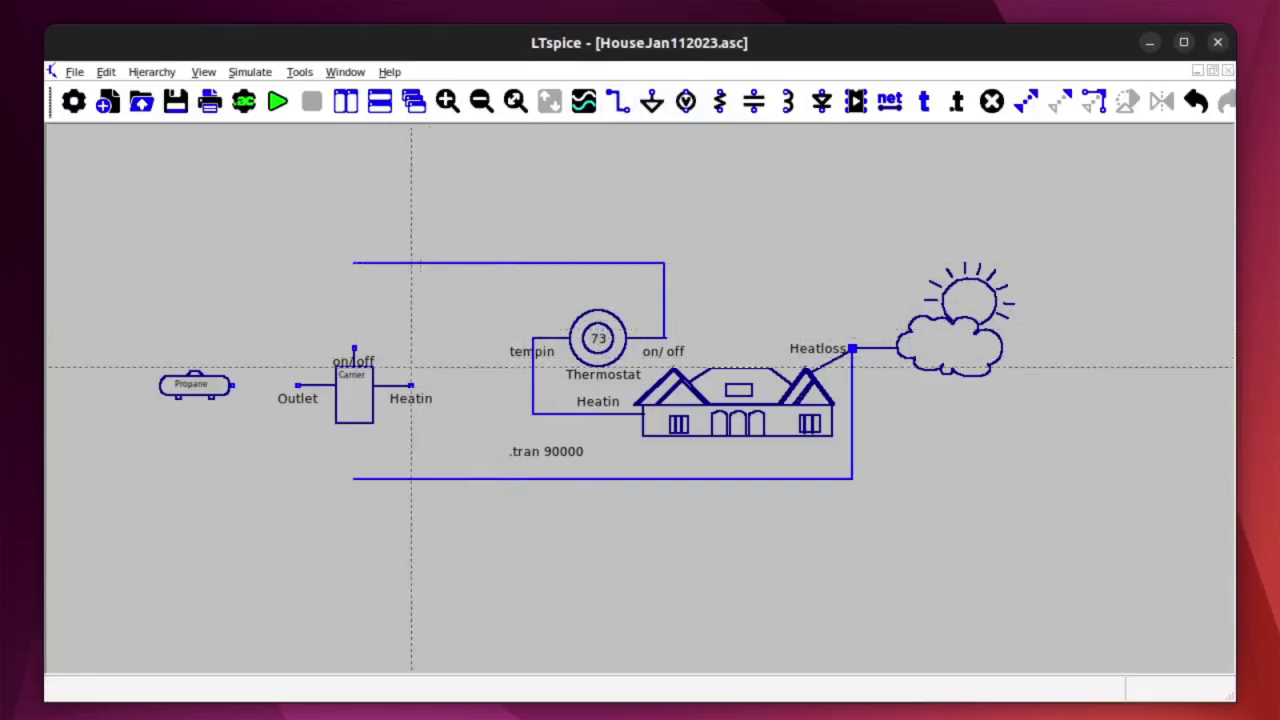
{"action": "left_click", "coordinate": [411, 385]}
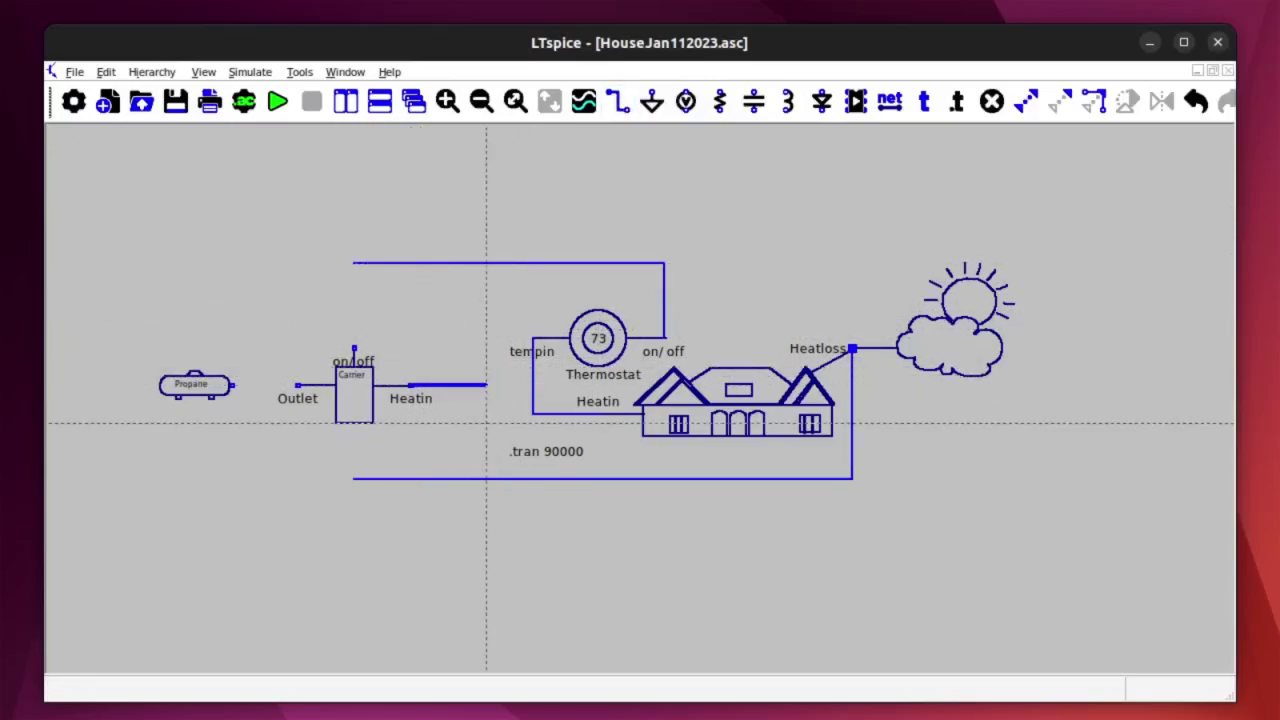
{"action": "left_click", "coordinate": [487, 413]}
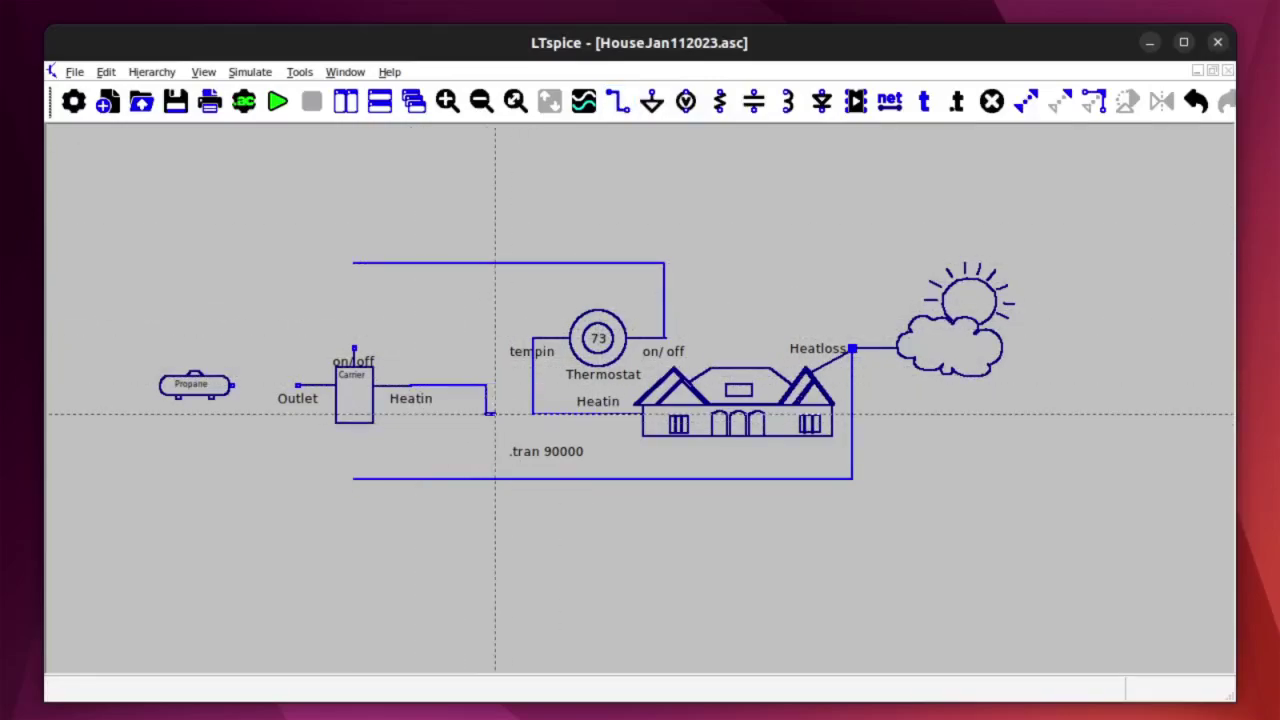
{"action": "left_click", "coordinate": [533, 413]}
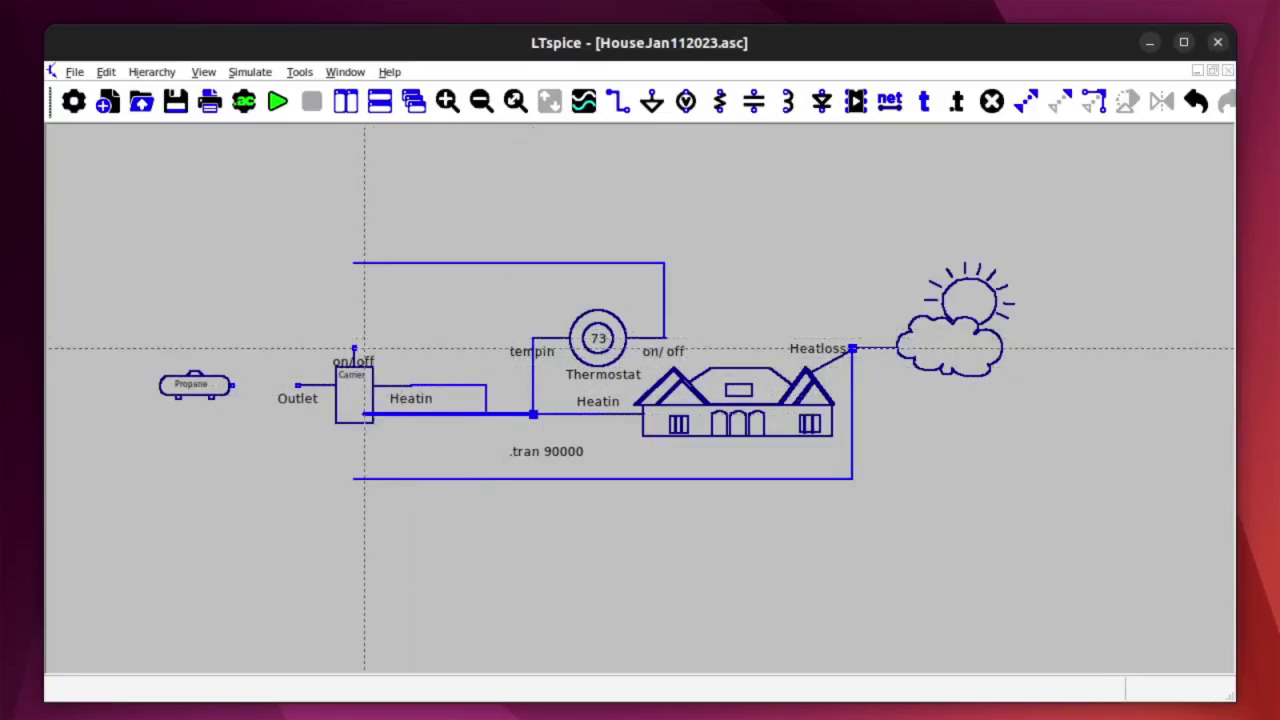
{"action": "key", "text": "F9"}
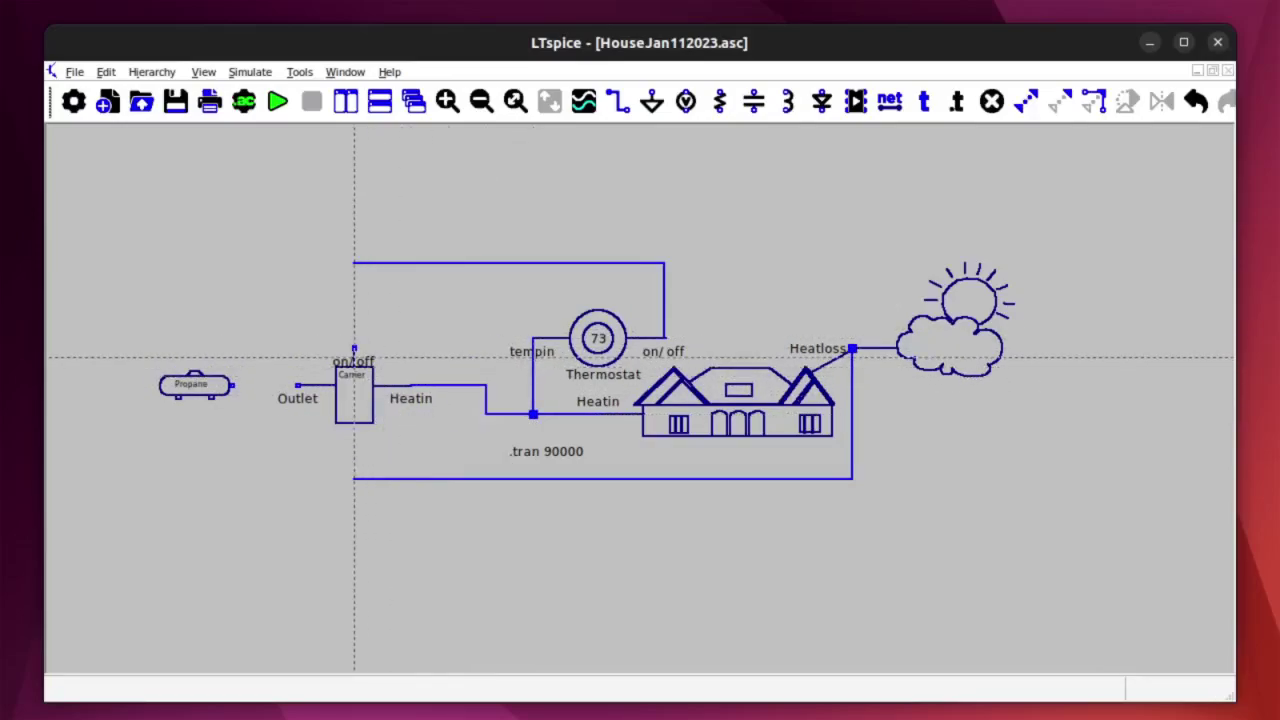
{"action": "left_click", "coordinate": [355, 350]}
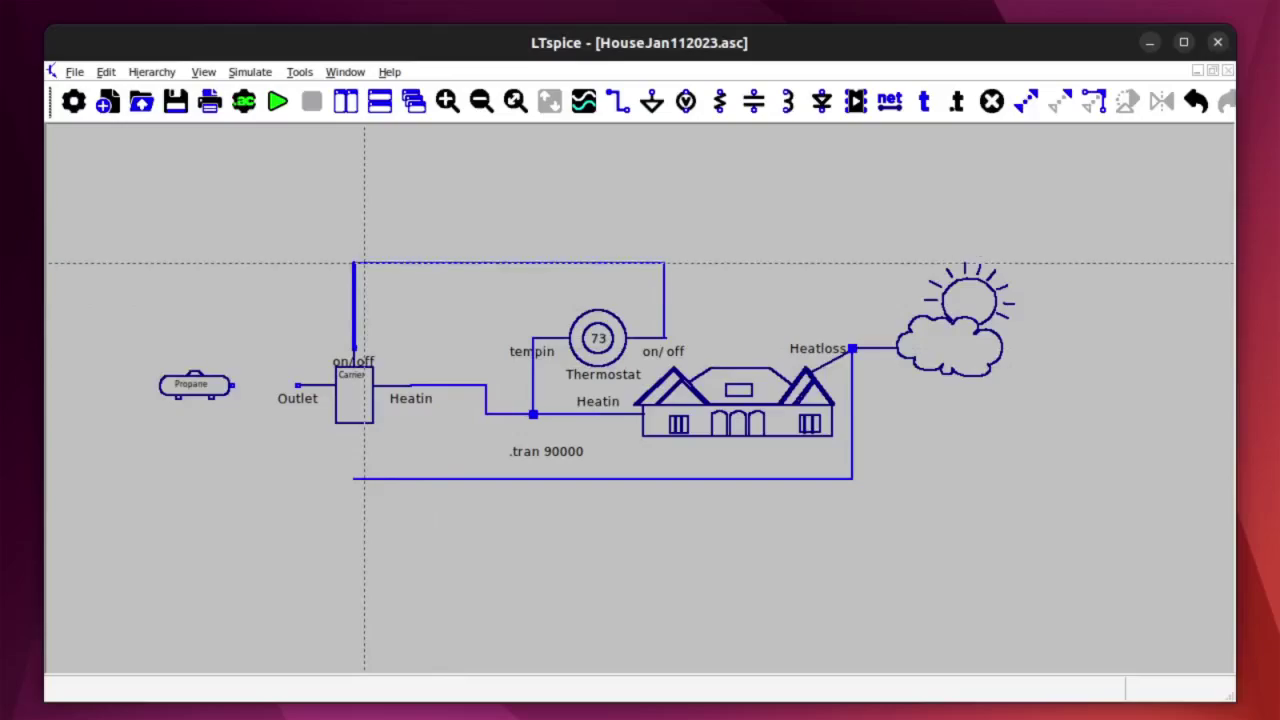
{"action": "left_click", "coordinate": [356, 262]}
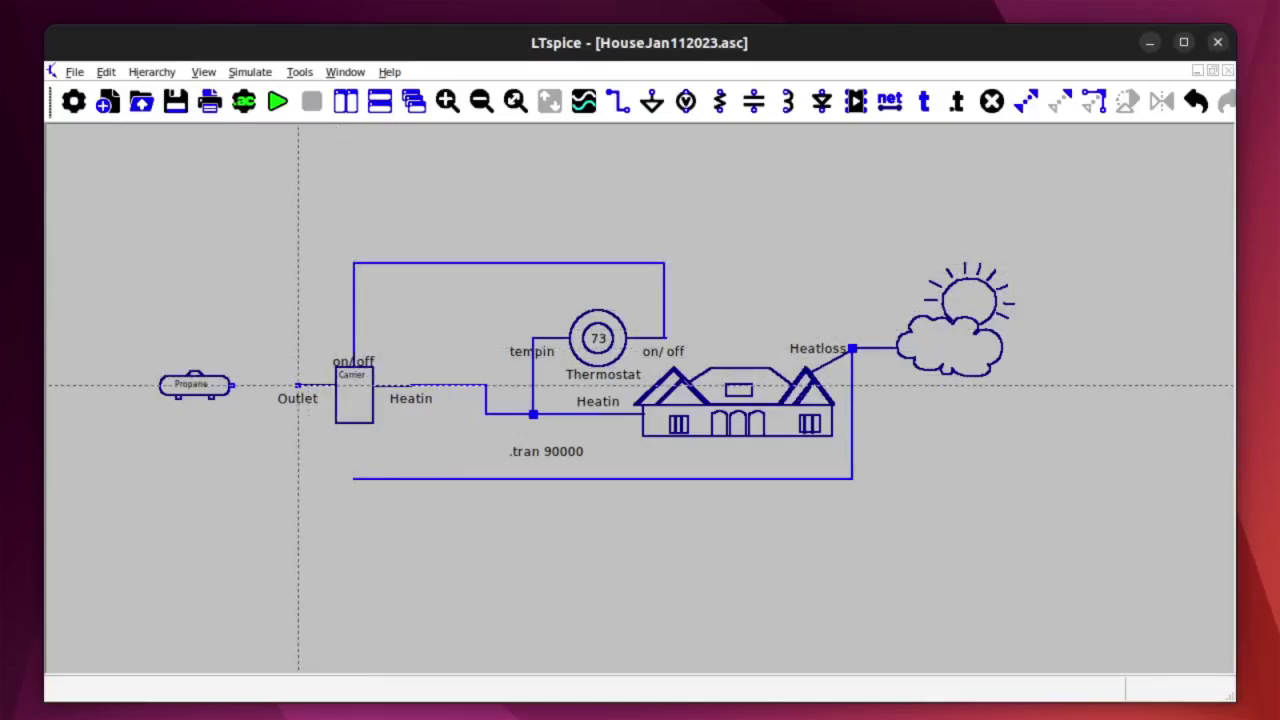
{"action": "left_click", "coordinate": [298, 385]}
{"action": "left_click", "coordinate": [230, 385]}
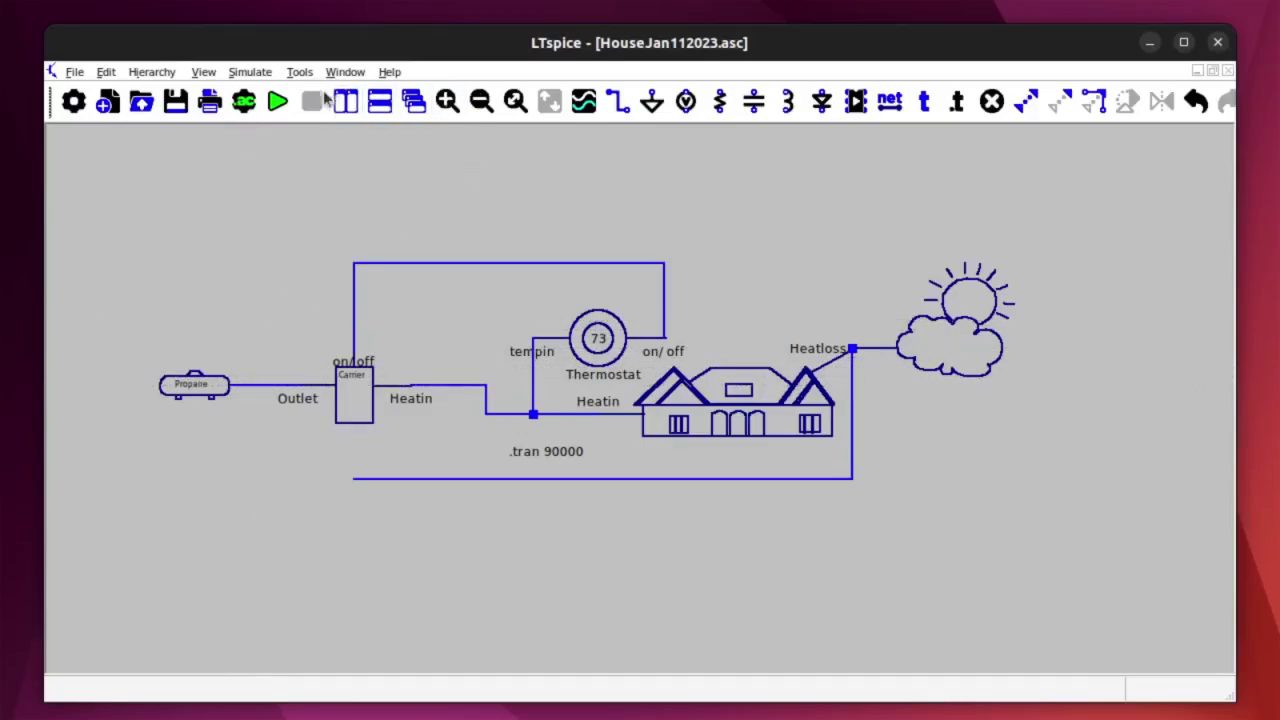
Step: Run the furnace simulation and plot V(n004) with the Ix(x3:HEATIN) heating current
{"action": "left_click", "coordinate": [280, 104]}
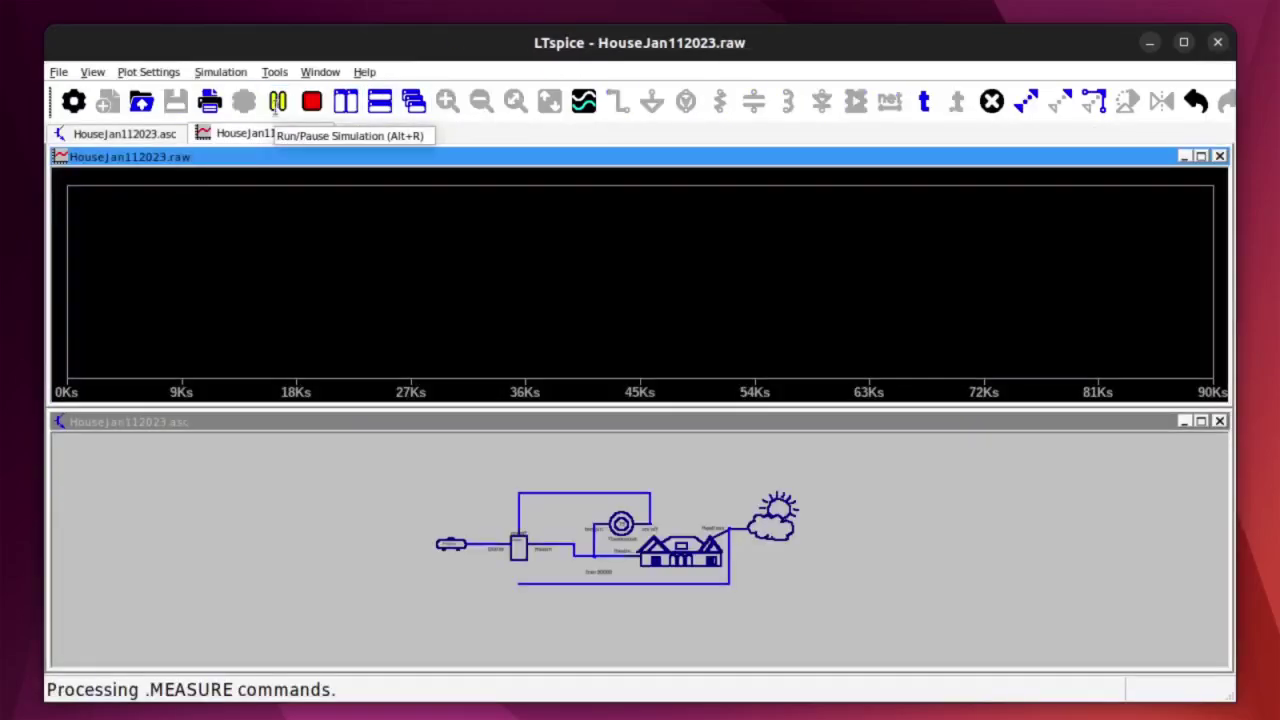
{"action": "left_click", "coordinate": [738, 529]}
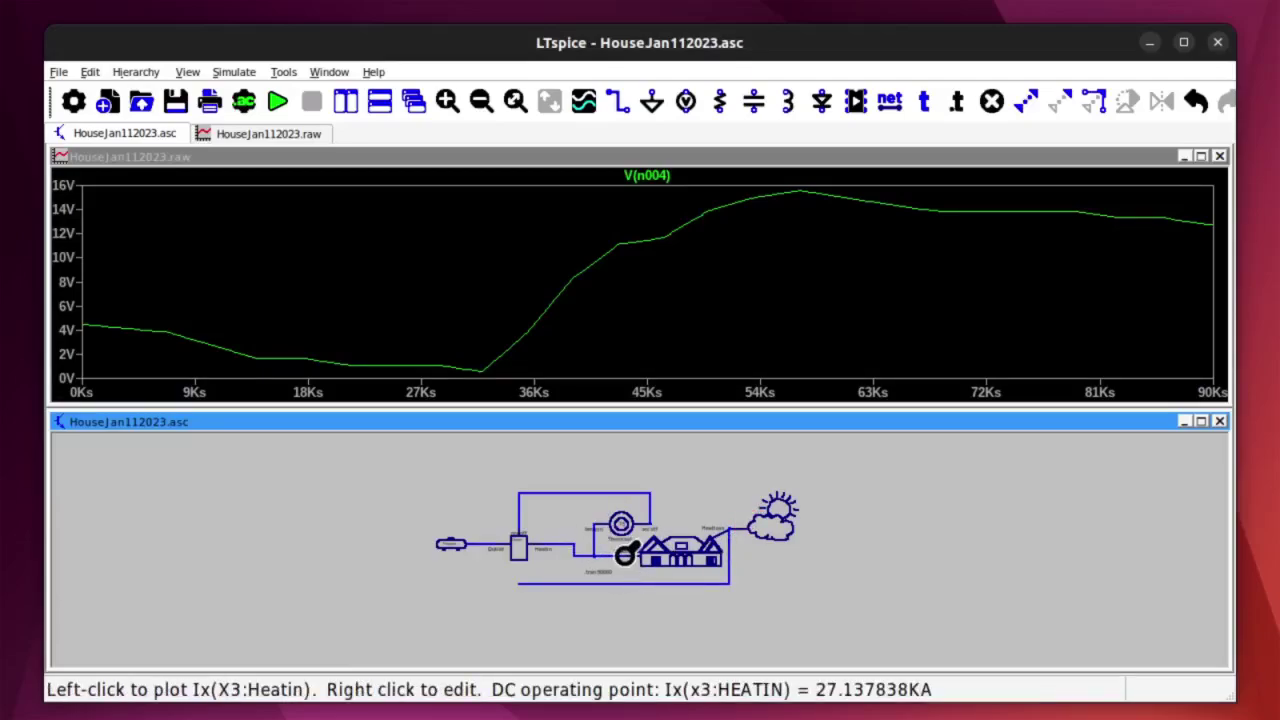
{"action": "left_click", "coordinate": [625, 553]}
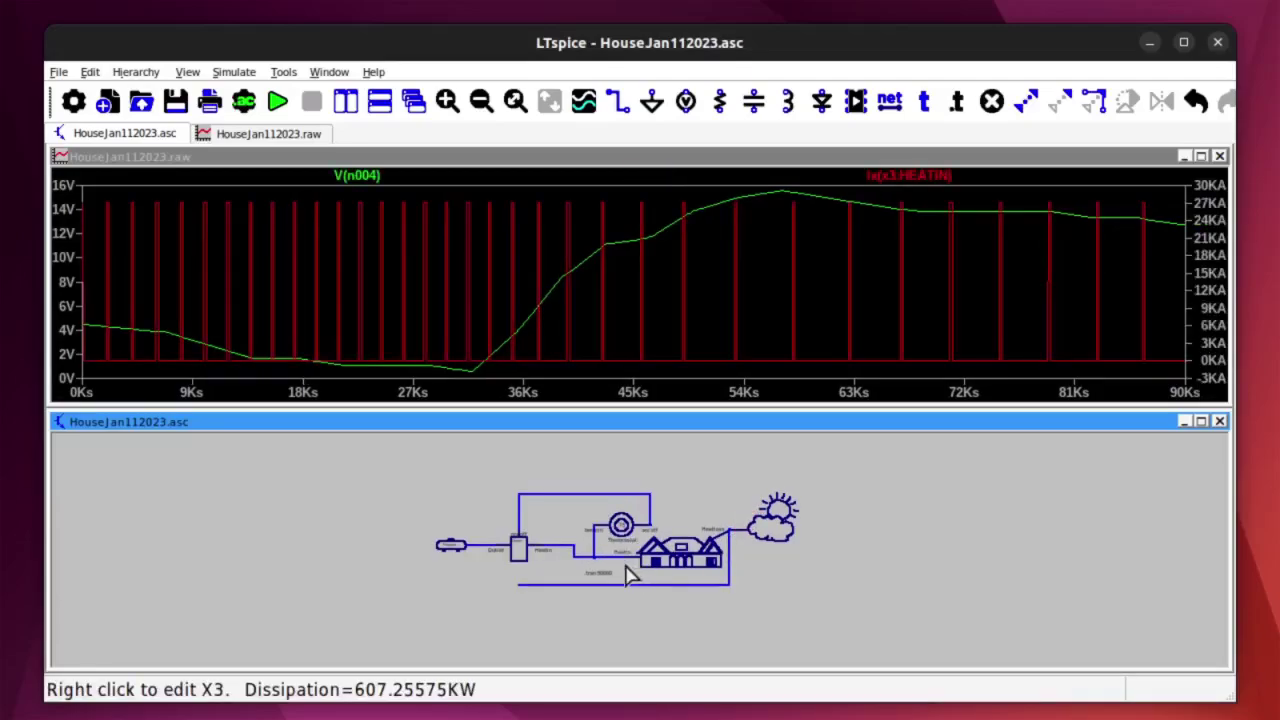